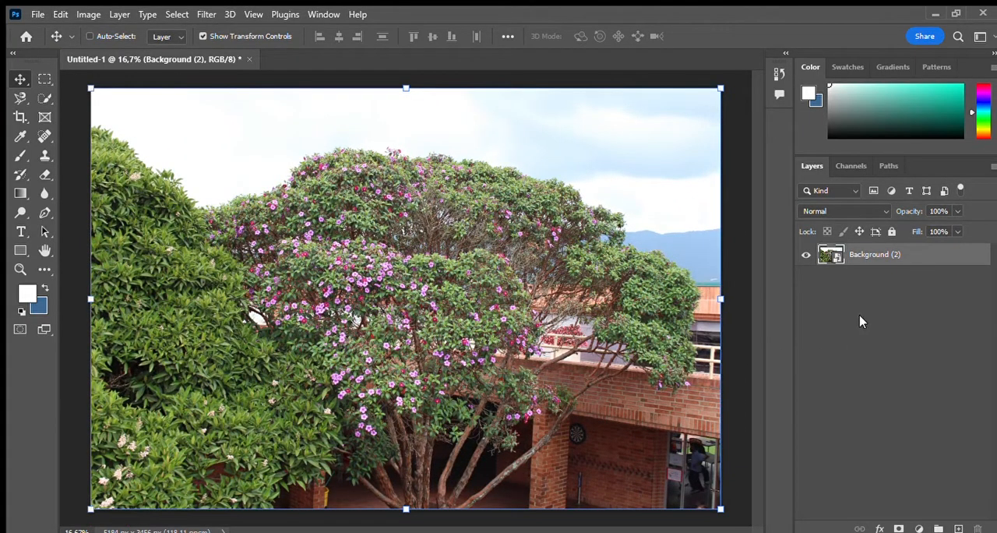
# Step: Rename the photo layer "Background"
pyautogui.doubleClick(891, 253)
pyautogui.write('N')
pyautogui.click(884, 366)
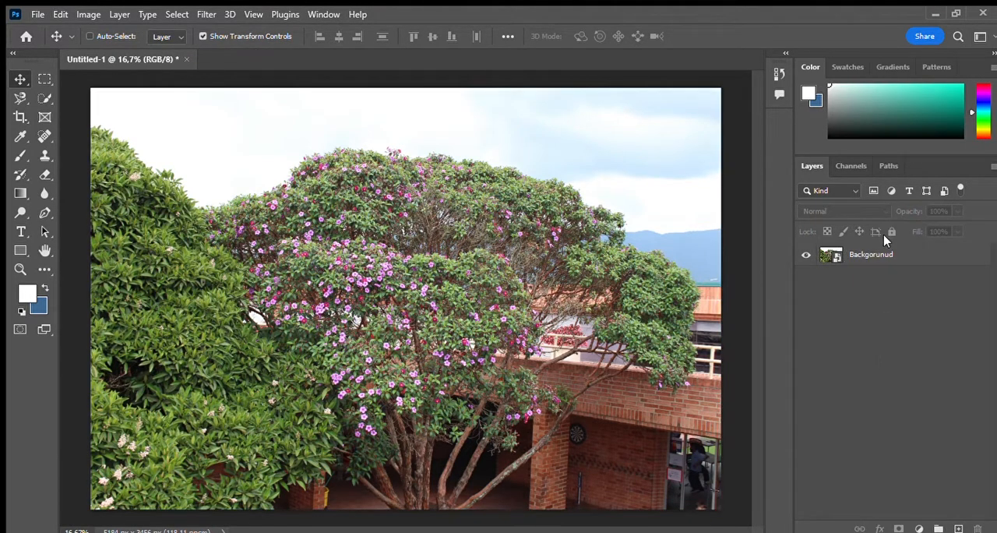
pyautogui.doubleClick(879, 254)
pyautogui.write('Ba')
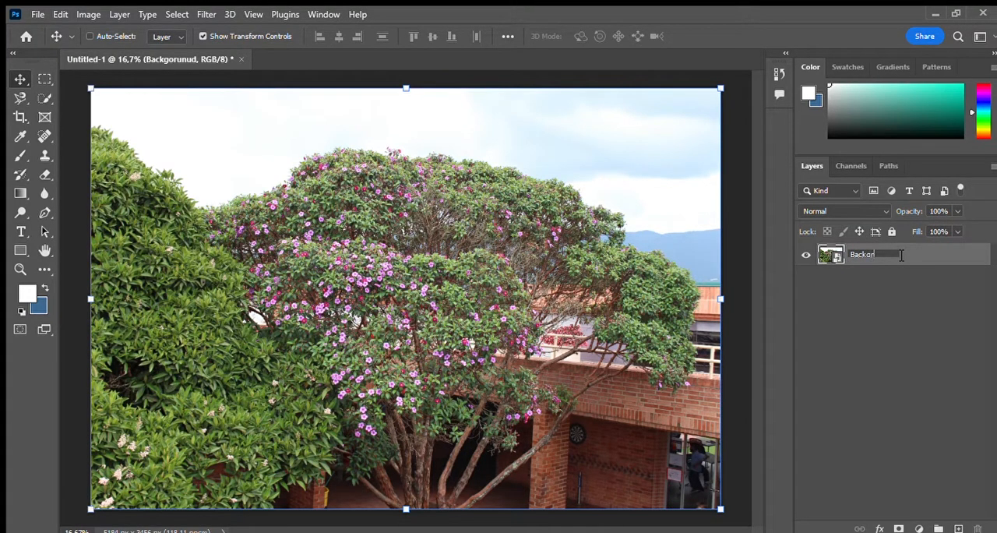
pyautogui.press('Return')
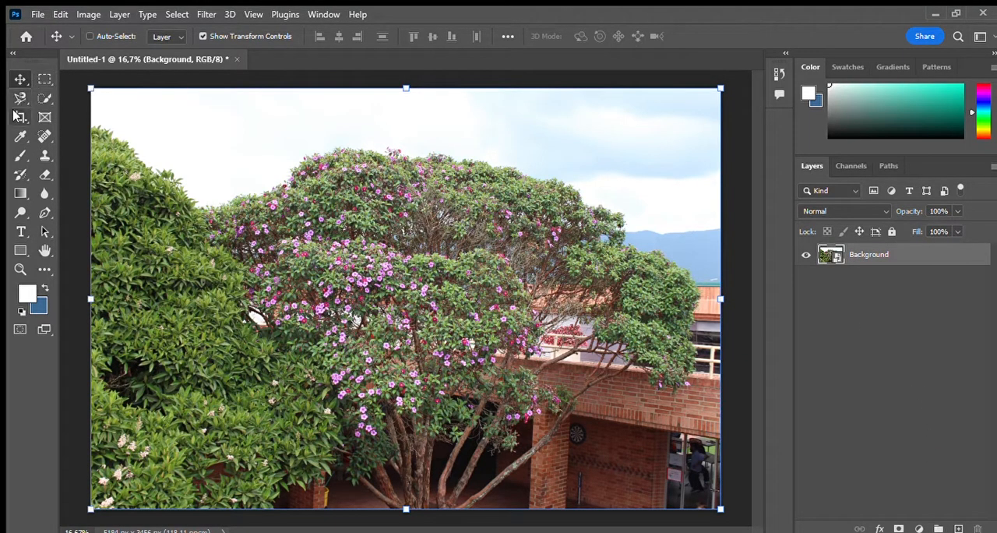
# Step: Try to crop a narrow strip off the edges of the tree photo
pyautogui.click(37, 97)
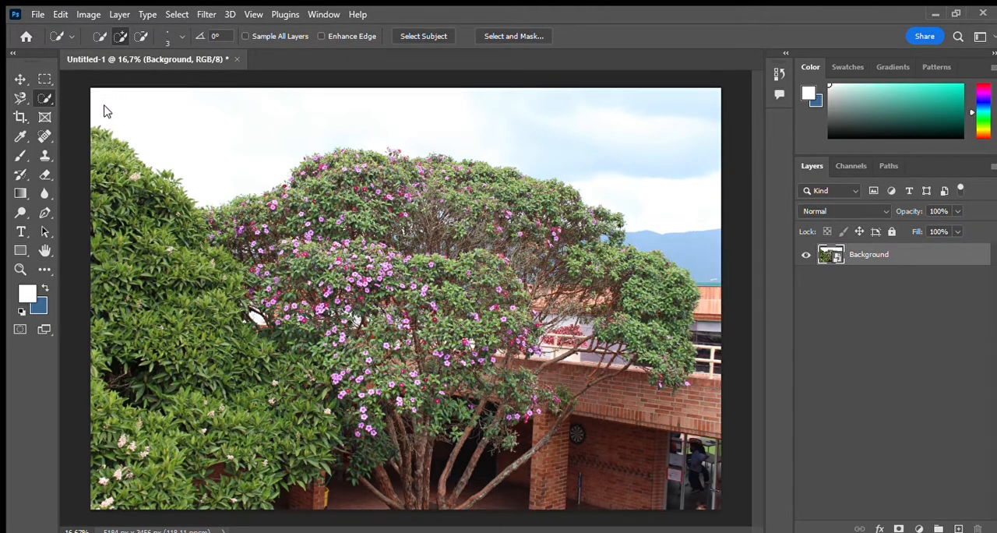
pyautogui.click(17, 116)
pyautogui.moveTo(98, 88)
pyautogui.mouseDown()
pyautogui.moveTo(156, 101)
pyautogui.moveTo(178, 122)
pyautogui.moveTo(91, 96)
pyautogui.moveTo(98, 92)
pyautogui.mouseUp()
pyautogui.press('Return')
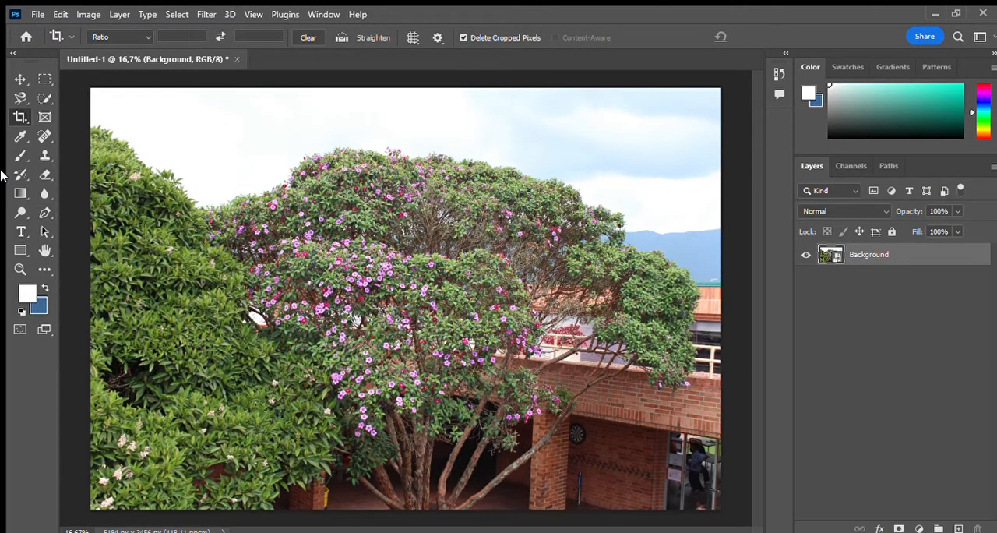
# Step: Sample a flower's pink as the background colour and the bush's olive green as the foreground colour
pyautogui.click(20, 136)
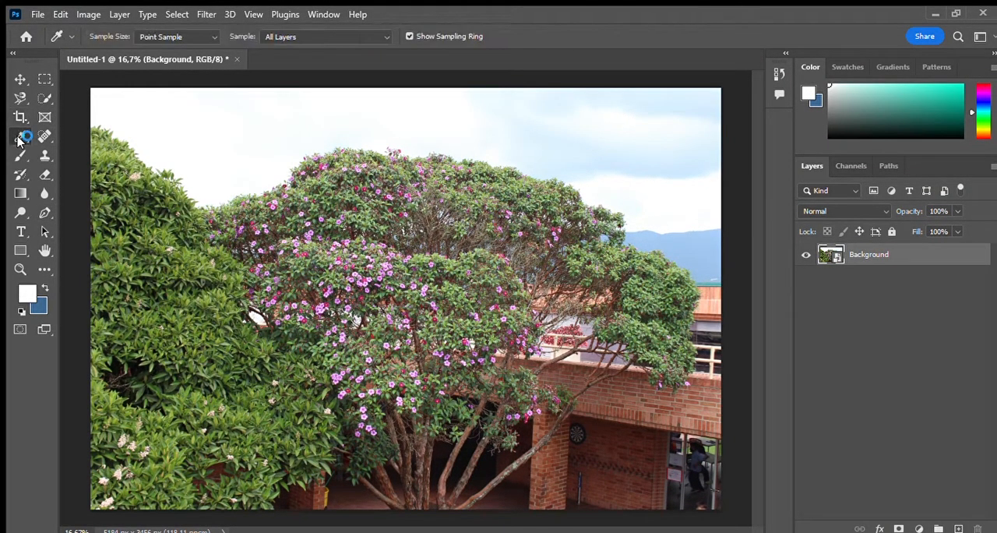
pyautogui.click(166, 204)
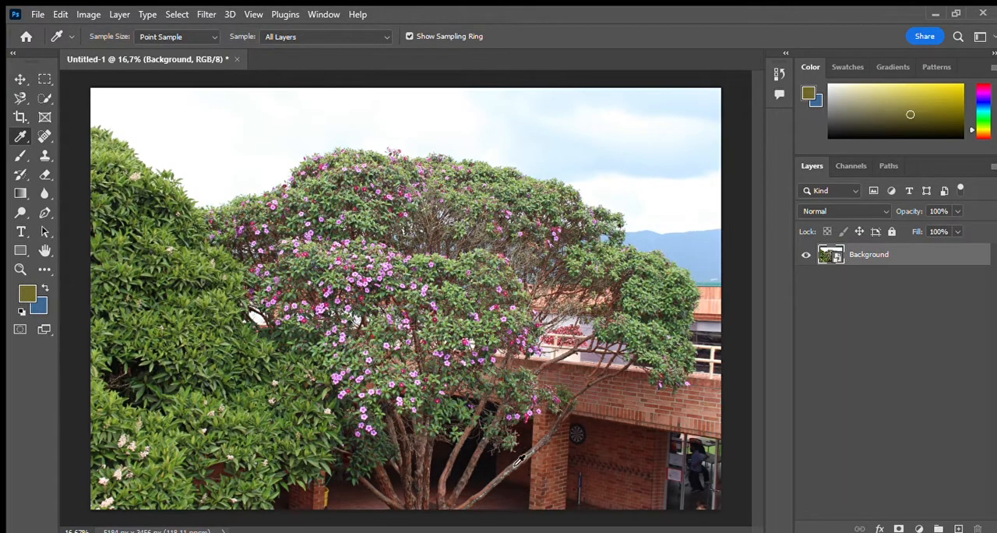
pyautogui.moveTo(487, 331); pyautogui.dragTo(379, 280)
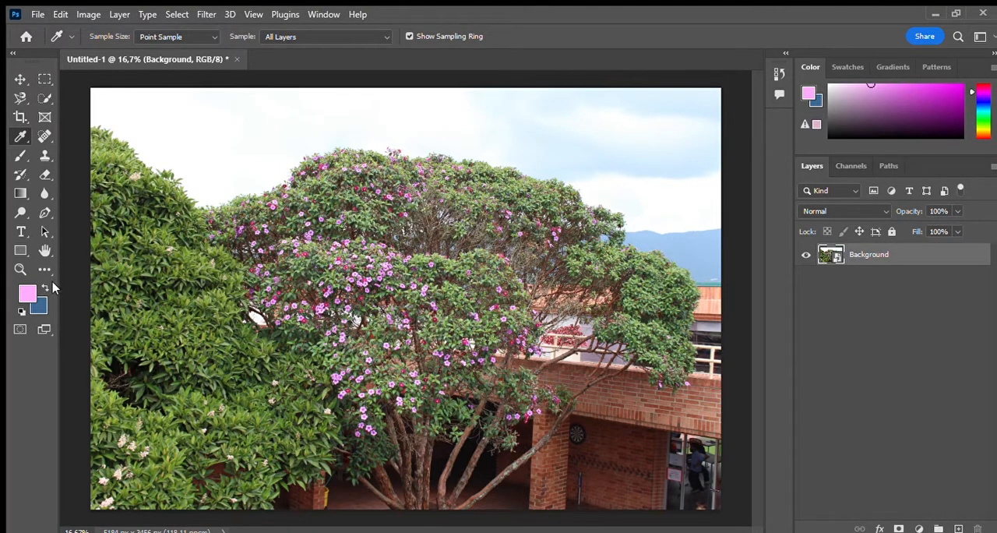
pyautogui.click(44, 288)
pyautogui.moveTo(187, 289); pyautogui.dragTo(187, 289)
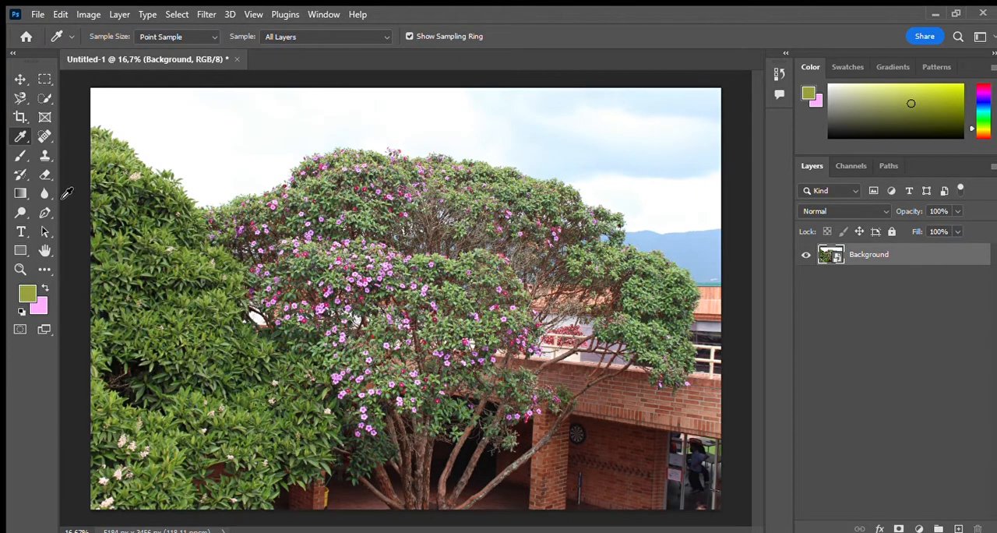
pyautogui.click(45, 155)
pyautogui.click(20, 155)
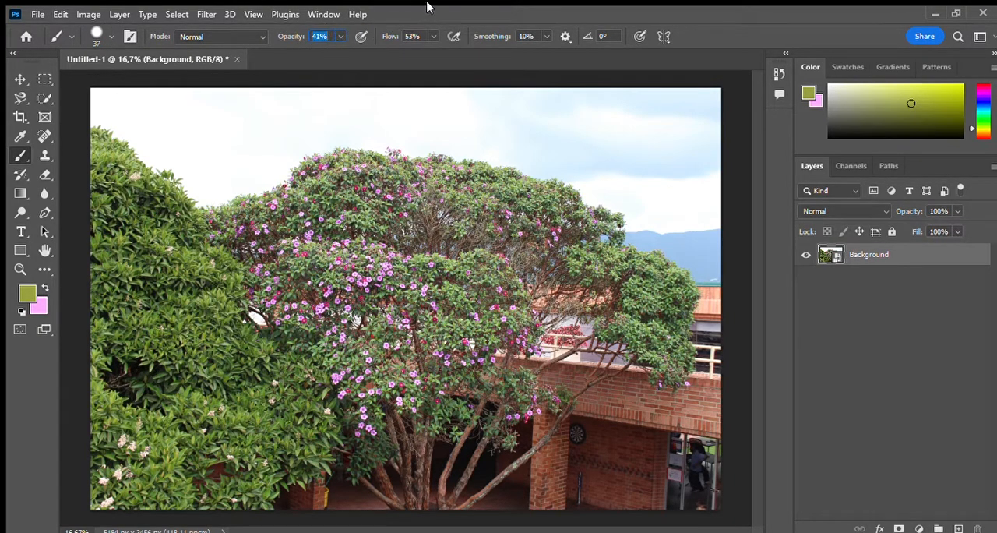
pyautogui.click(18, 194)
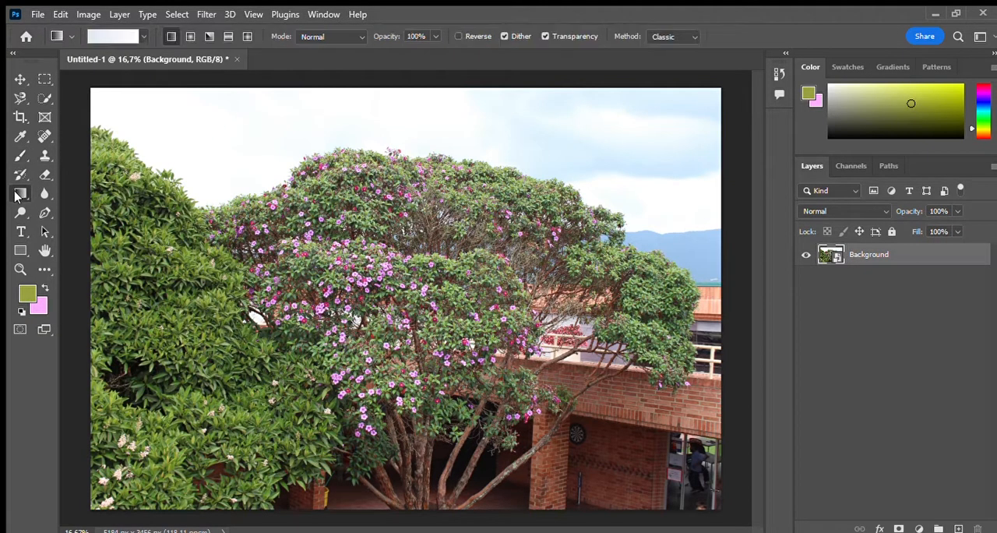
pyautogui.click(44, 231)
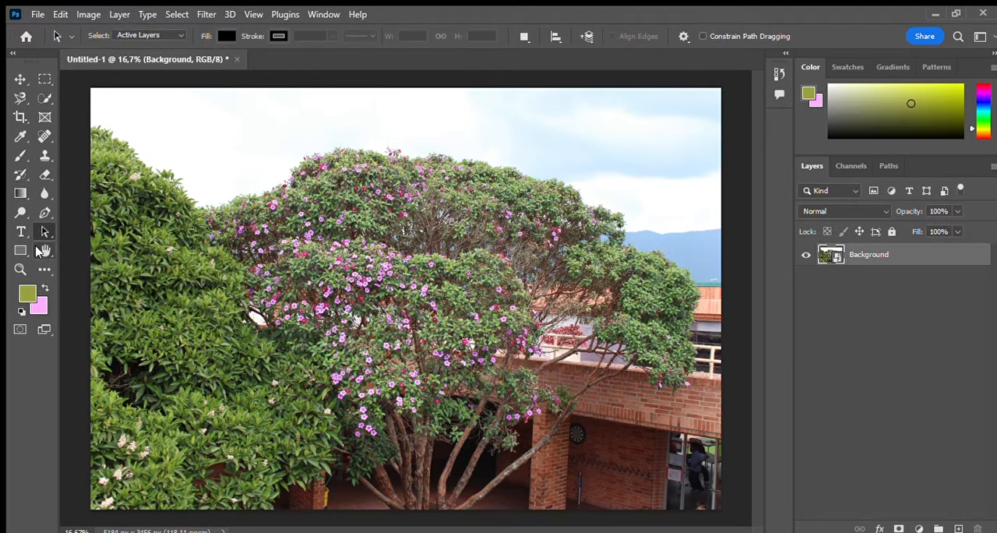
# Step: Zoom in and out on the tree and fit the whole photo to the screen
pyautogui.click(20, 268)
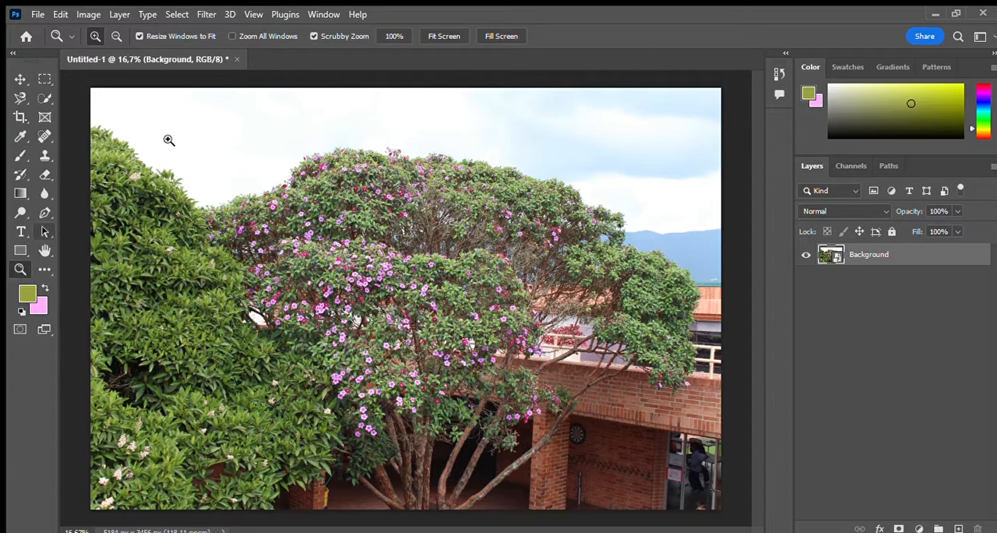
pyautogui.moveTo(316, 272); pyautogui.dragTo(339, 252)
pyautogui.click(116, 36)
pyautogui.click(389, 240)
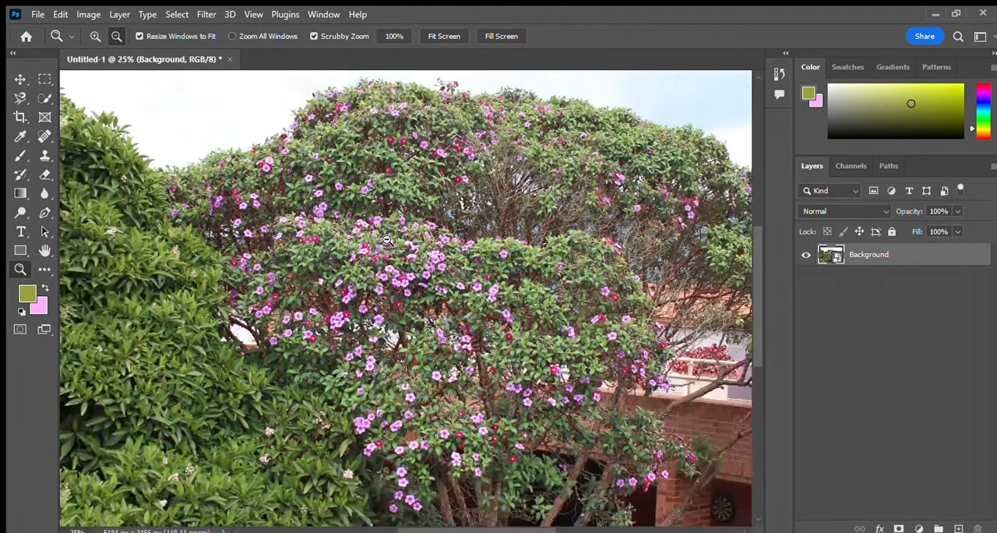
pyautogui.click(443, 34)
pyautogui.click(20, 79)
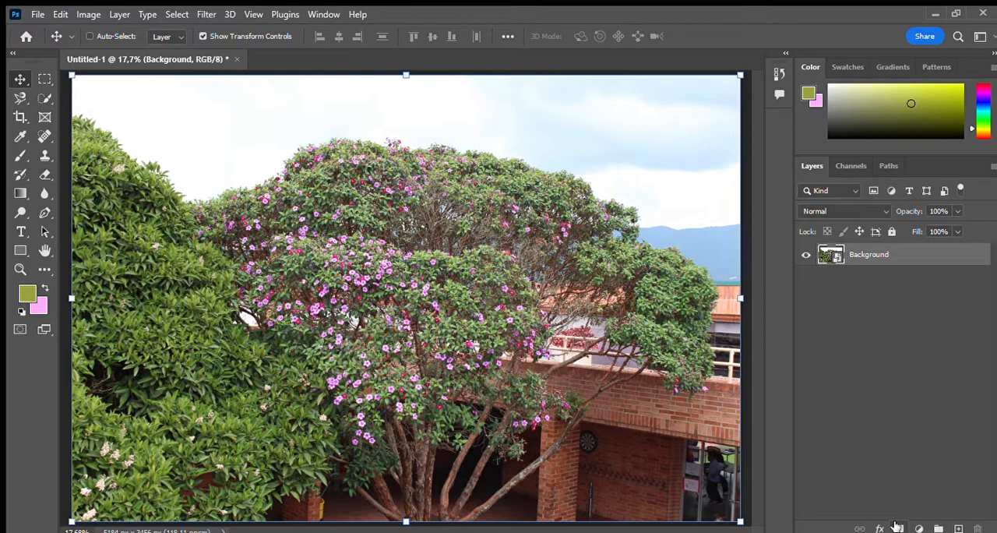
# Step: Try adding an empty layer above the photo and try the Darken blend mode on the Background layer
pyautogui.click(958, 529)
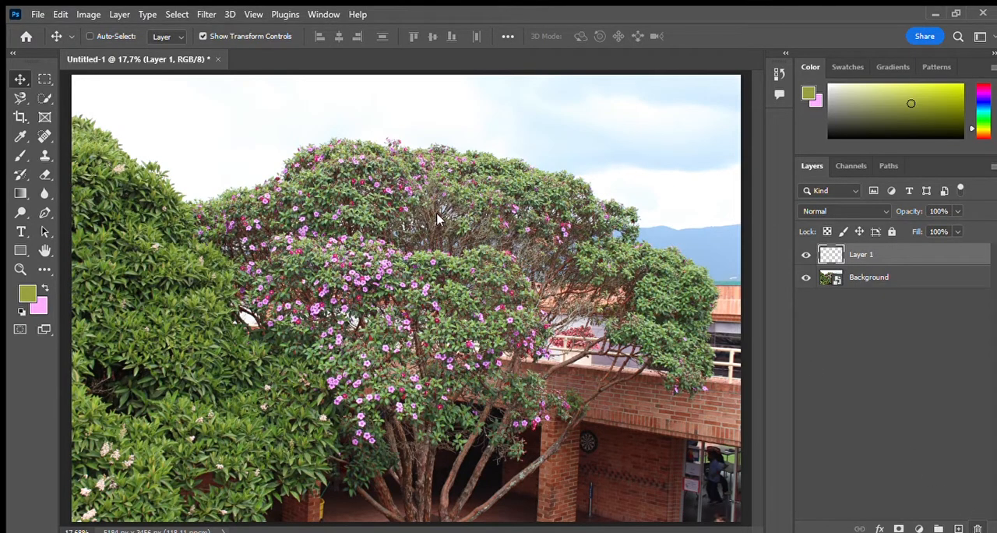
pyautogui.hotkey('ctrl', 'z')
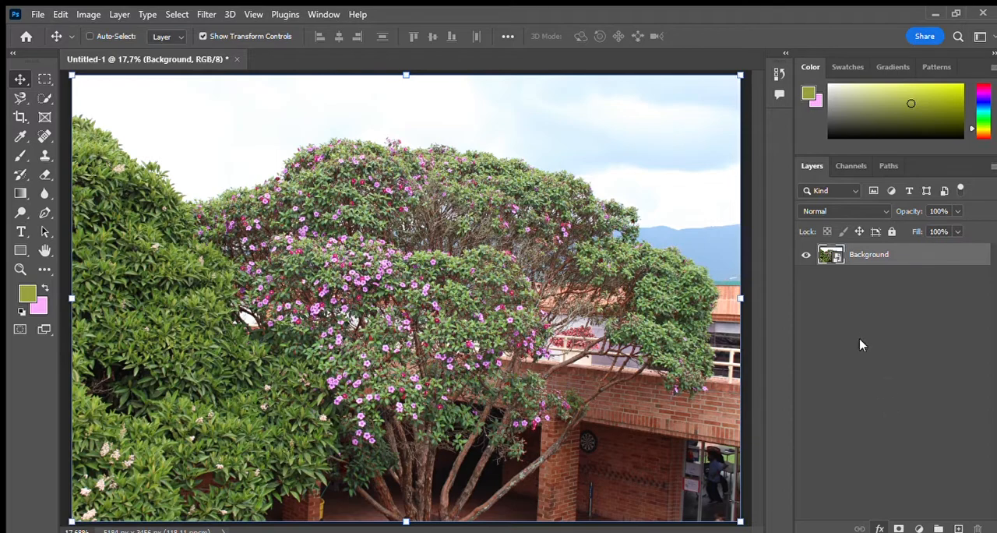
pyautogui.click(863, 207)
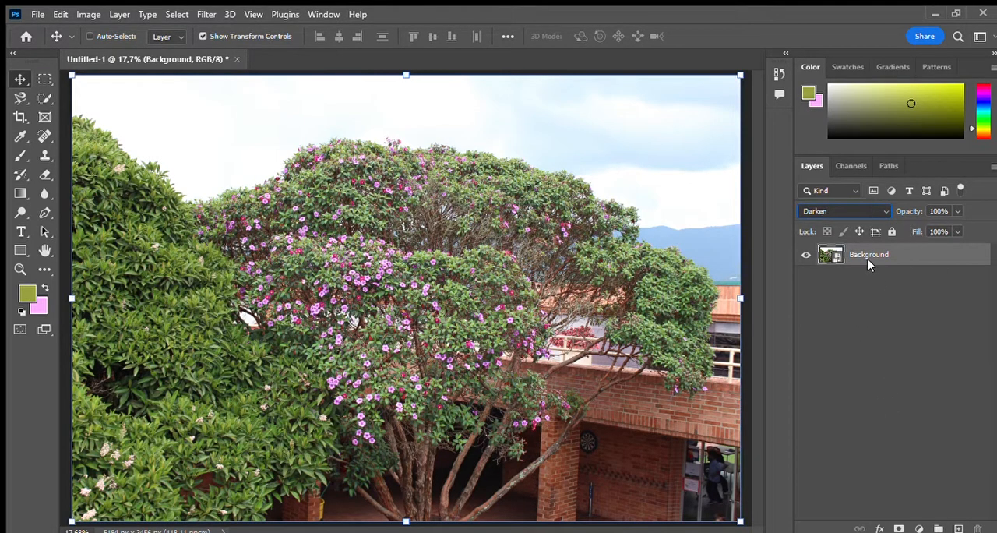
pyautogui.click(933, 354)
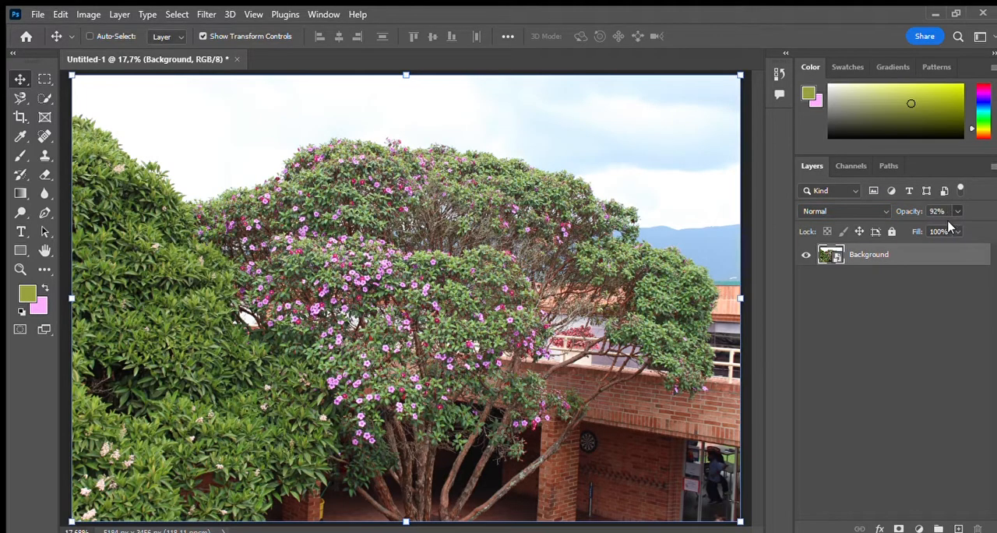
# Step: Try lower opacity values on the Background layer, including 75%
pyautogui.press('3')
pyautogui.press('7')
pyautogui.press('7')
pyautogui.press('5')
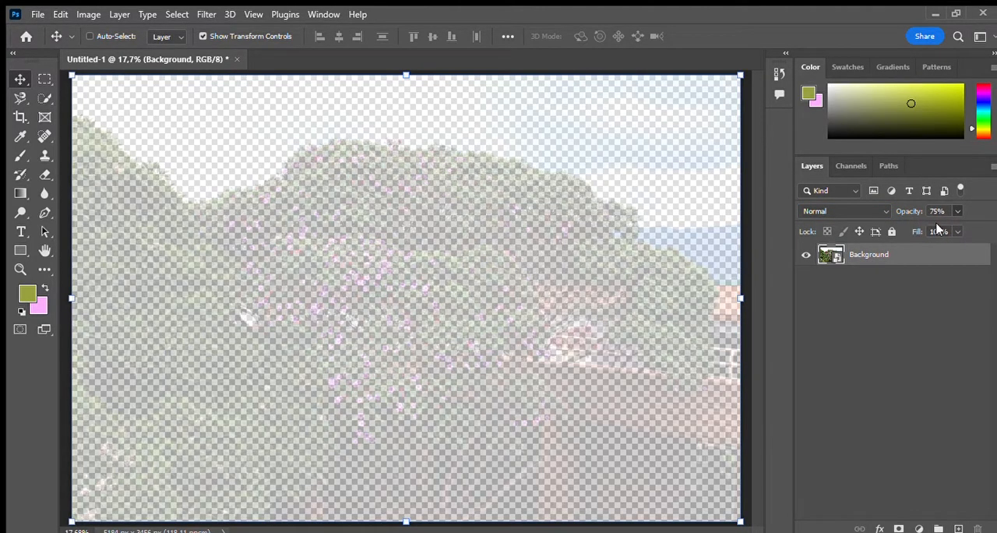
pyautogui.press('0')
pyautogui.click(919, 304)
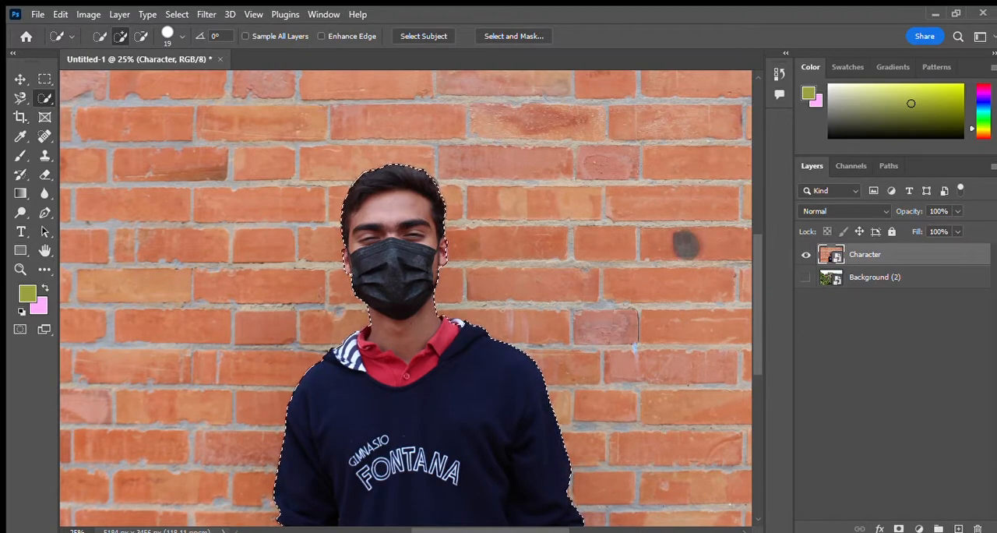
# Step: Examine the selection outline around the masked man's head, neck and shoulders at 50% zoom
pyautogui.scroll(2, 107, 158)
pyautogui.press('z')
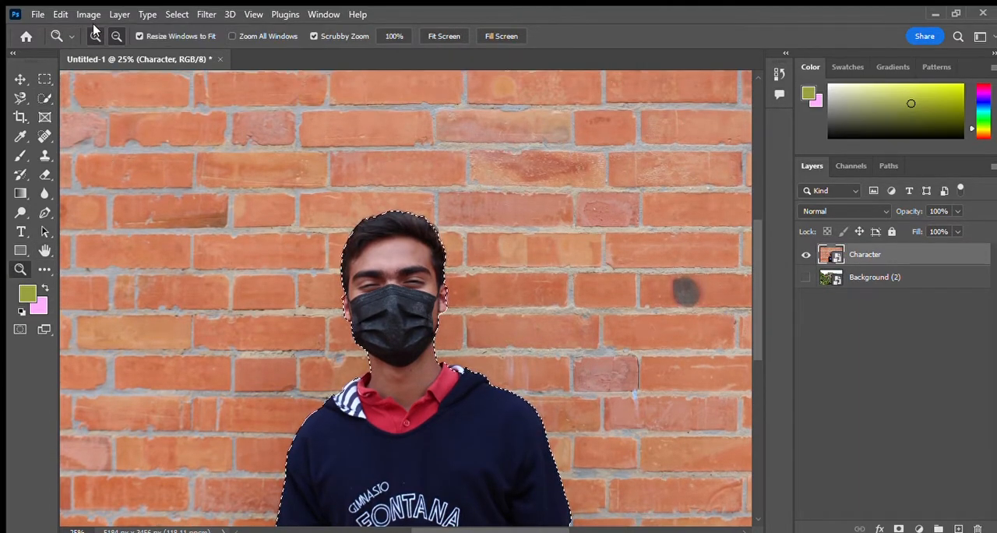
pyautogui.click(95, 36)
pyautogui.click(324, 331)
pyautogui.click(320, 332)
pyautogui.press('w')
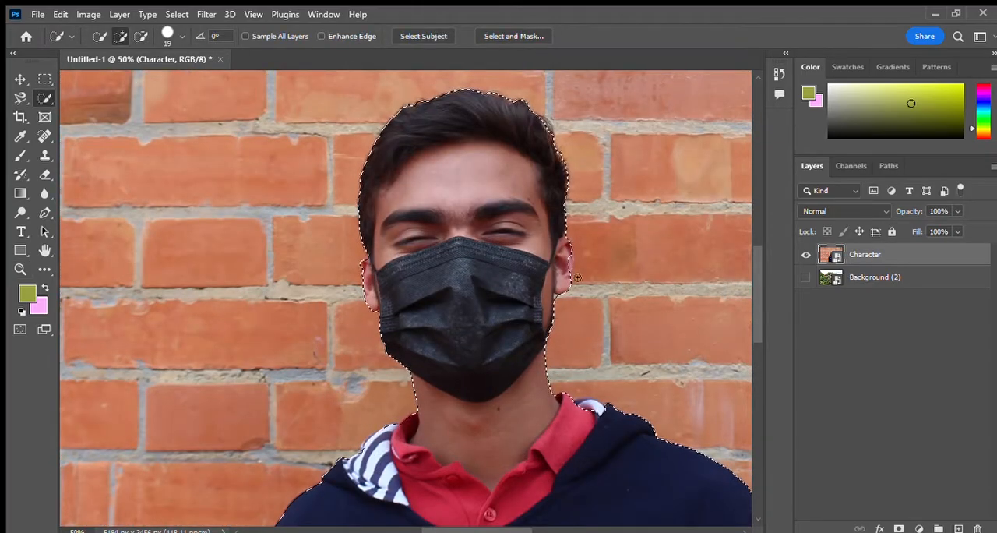
pyautogui.scroll(-5, 600, 345)
pyautogui.scroll(-1, 627, 357)
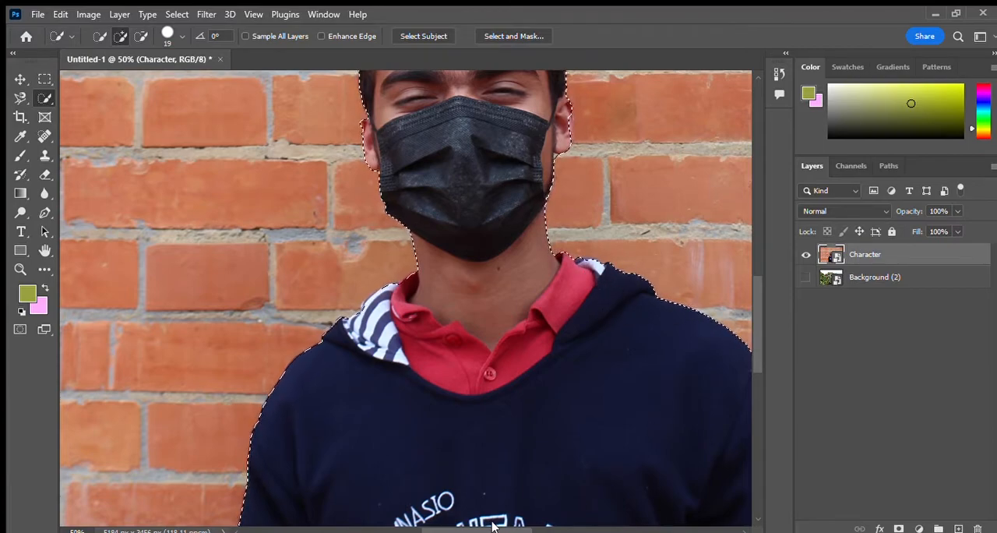
# Step: Subtract the brick gaps between both arms and the torso from the man's selection with the Quick Selection tool
pyautogui.hscroll(4, 467, 393)
pyautogui.scroll(-10, 408, 338)
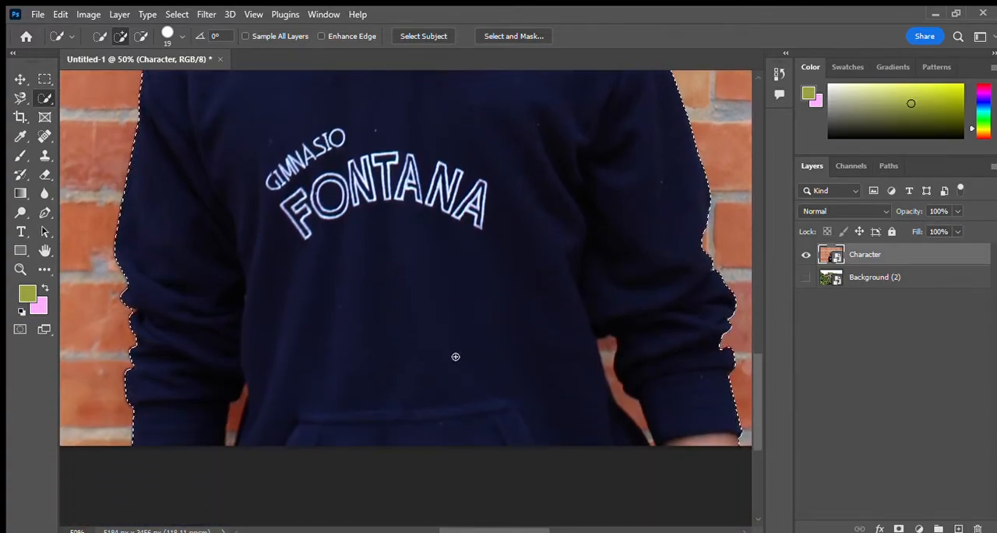
pyautogui.scroll(1, 446, 356)
pyautogui.click(141, 36)
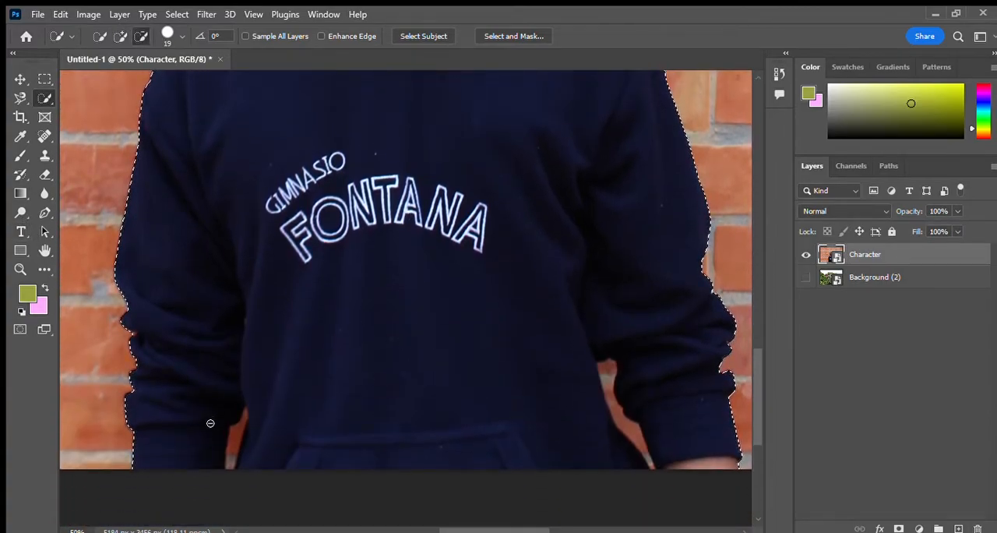
pyautogui.moveTo(229, 461); pyautogui.dragTo(243, 415)
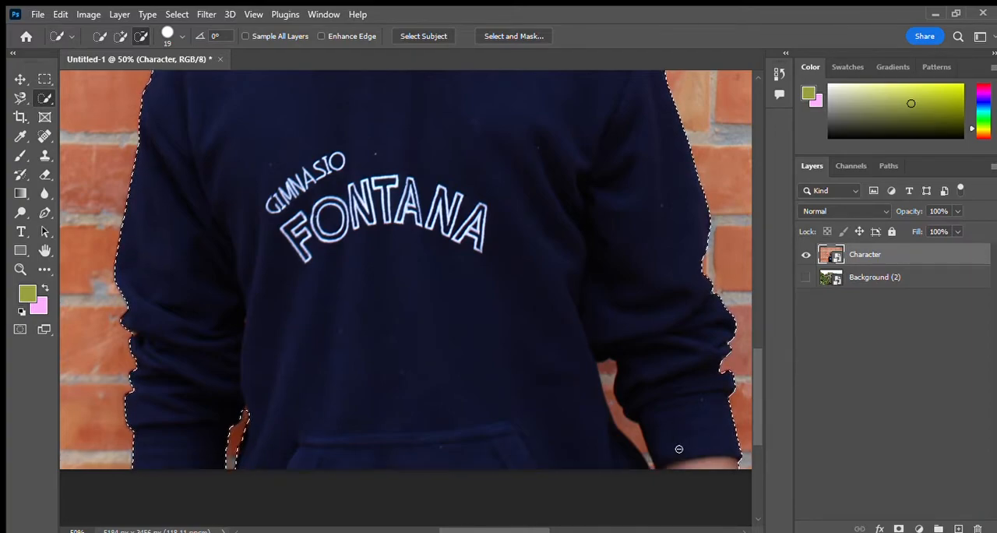
pyautogui.moveTo(649, 460); pyautogui.dragTo(637, 443)
pyautogui.moveTo(608, 391); pyautogui.dragTo(607, 365)
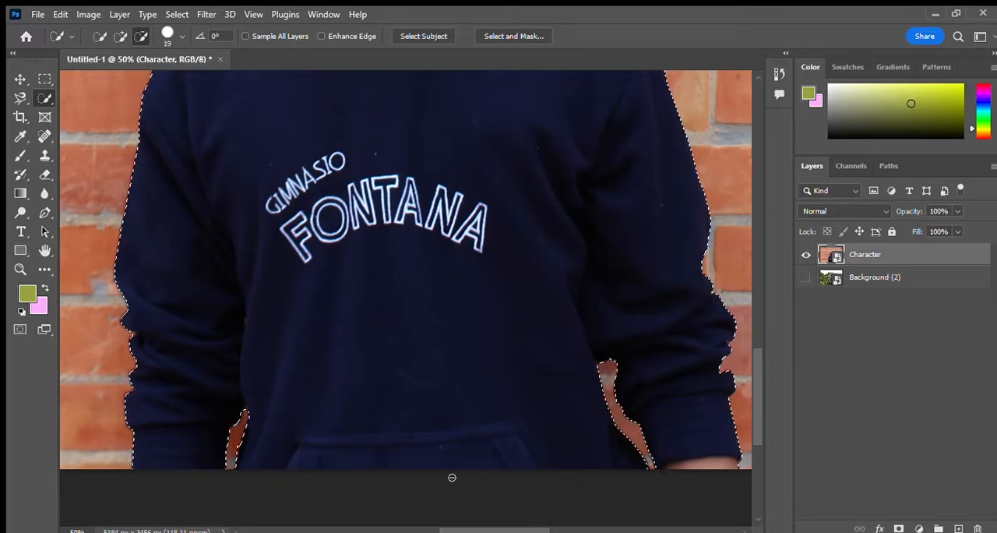
# Step: Copy the selected man onto a new layer and make the original Character layer active
pyautogui.click(14, 268)
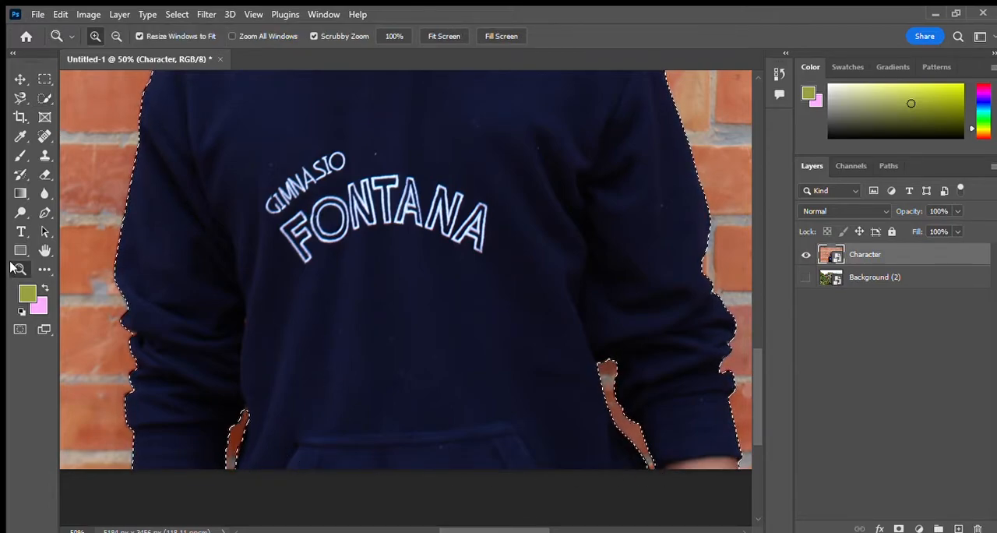
pyautogui.click(445, 36)
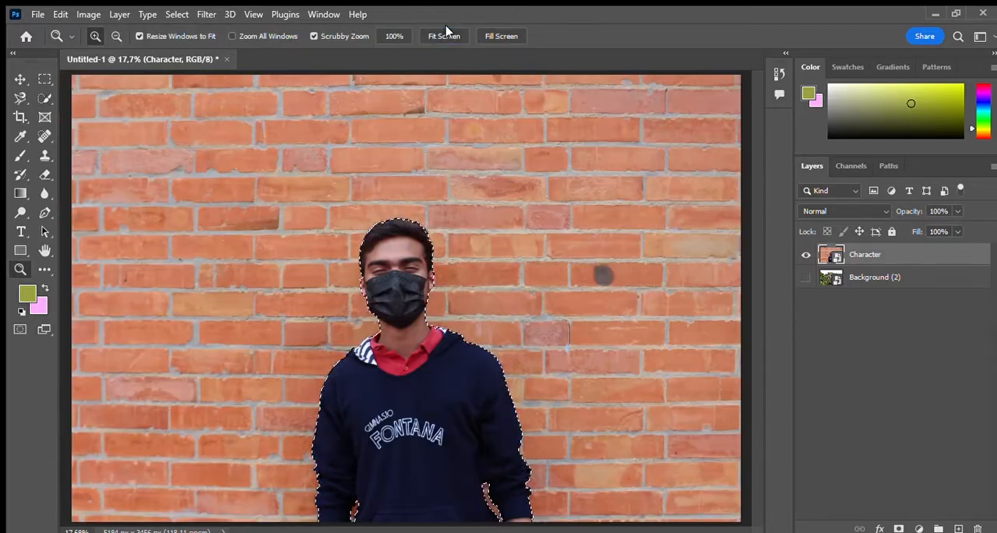
pyautogui.click(19, 97)
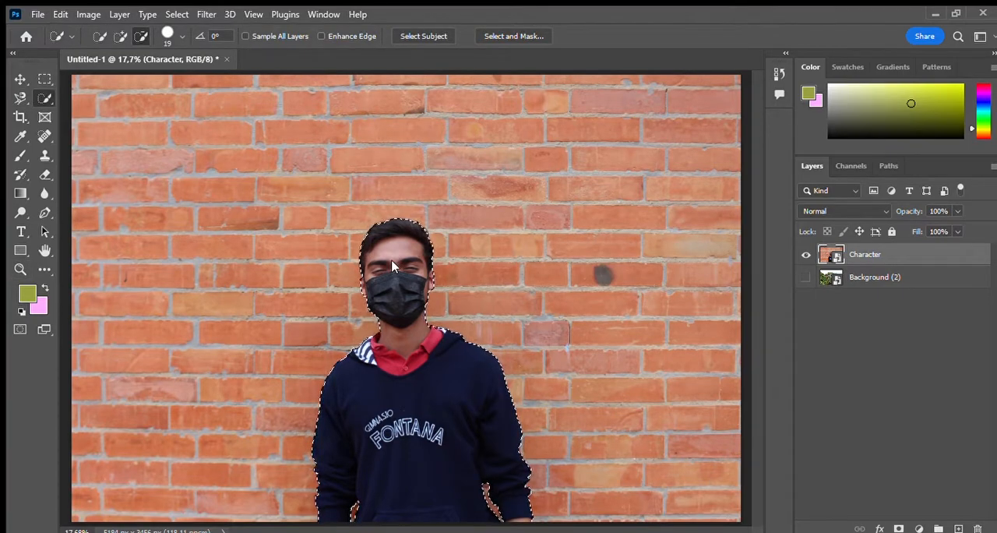
pyautogui.click(434, 291)
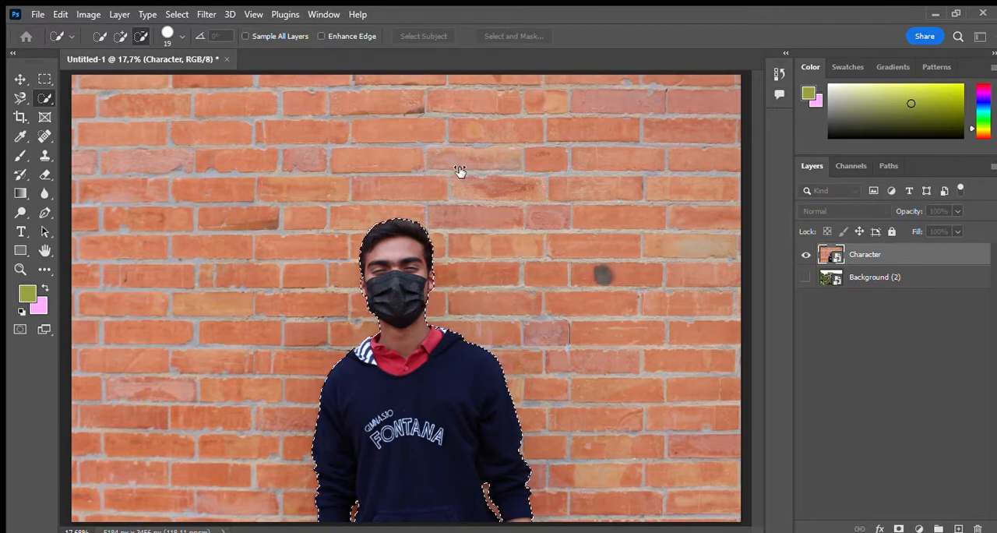
pyautogui.press('Return')
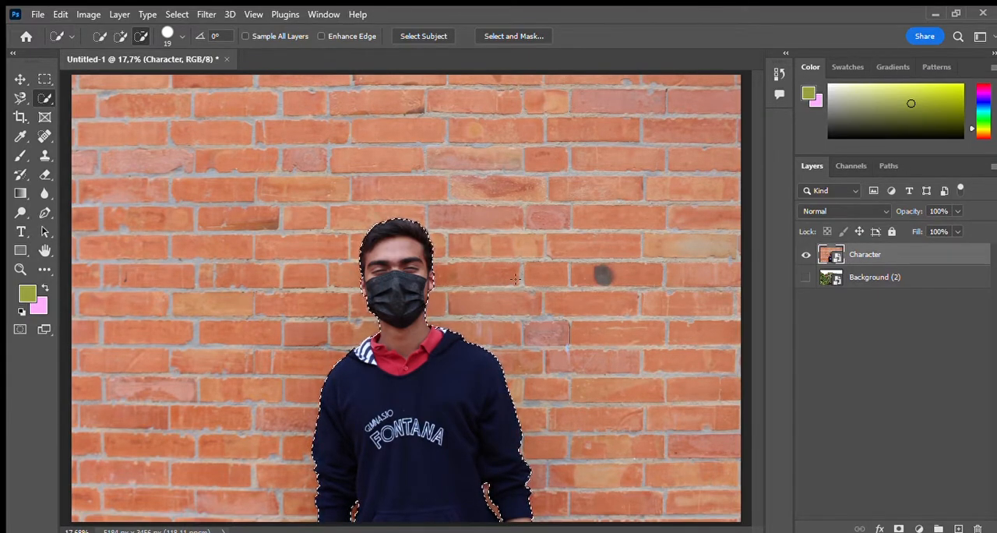
pyautogui.hotkey('ctrl', 'j')
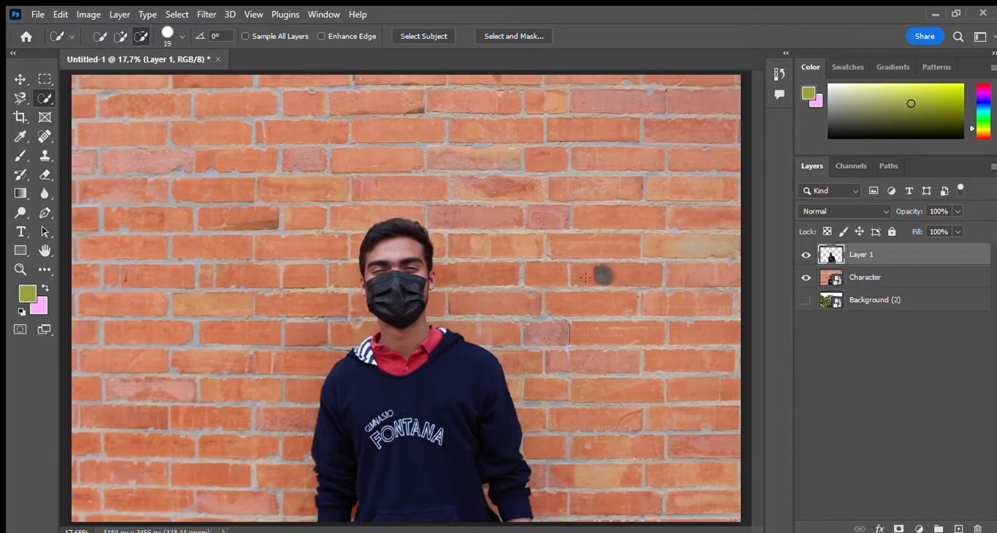
pyautogui.click(895, 277)
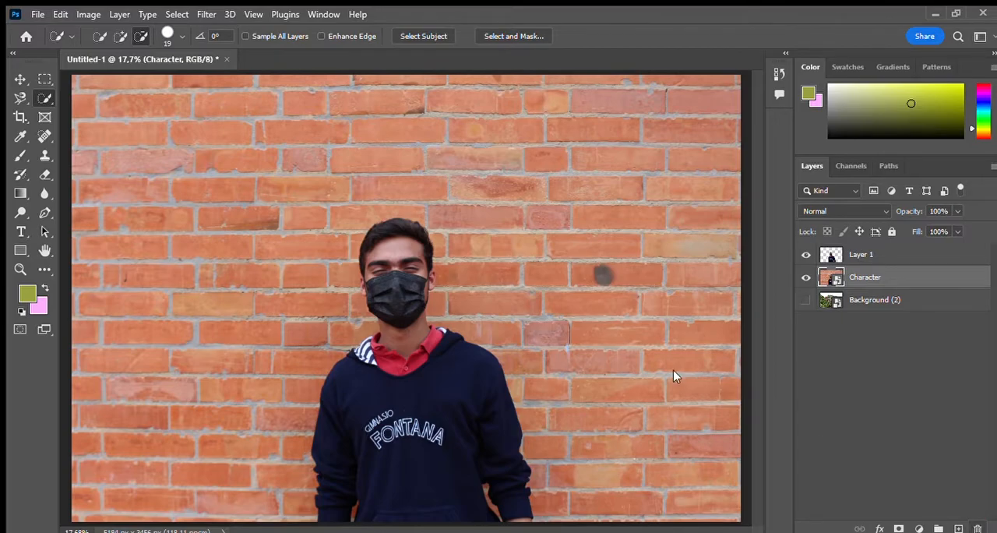
# Step: Delete the original Character layer and make the cut-out man's layer active
pyautogui.press('Delete')
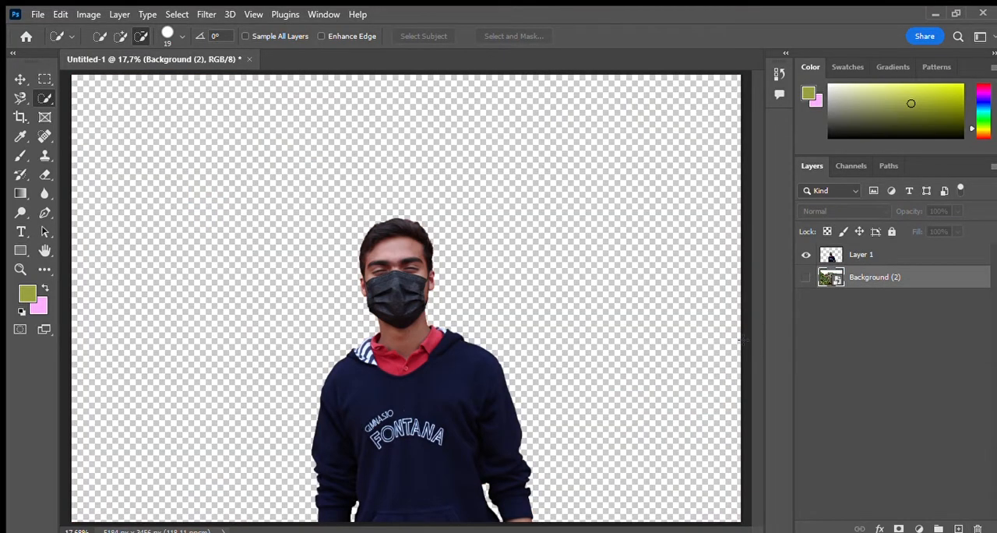
pyautogui.click(859, 255)
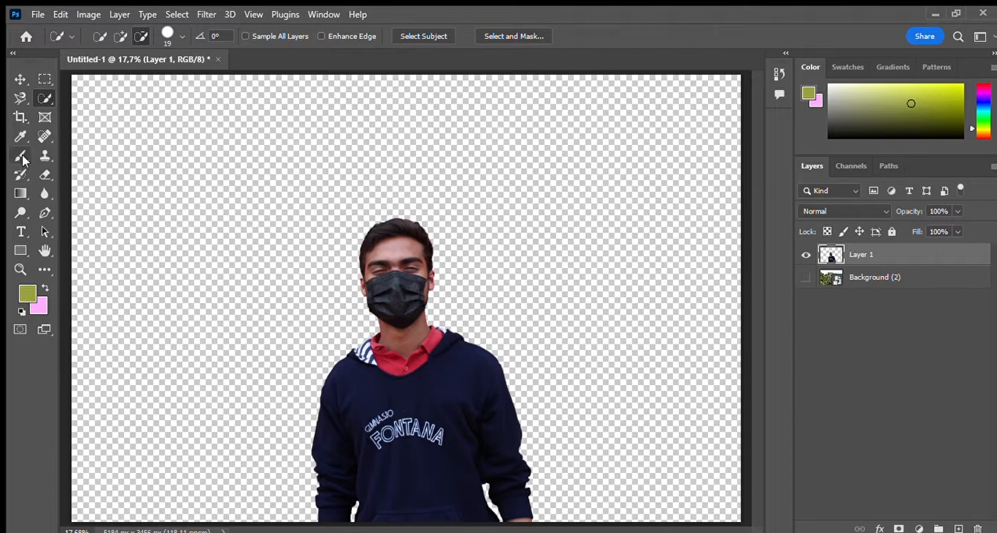
# Step: Enlarge the canvas to 5670 by 3694 px with the Crop tool, adding space above and on both sides of the man
pyautogui.click(21, 116)
pyautogui.moveTo(407, 72); pyautogui.dragTo(397, 98)
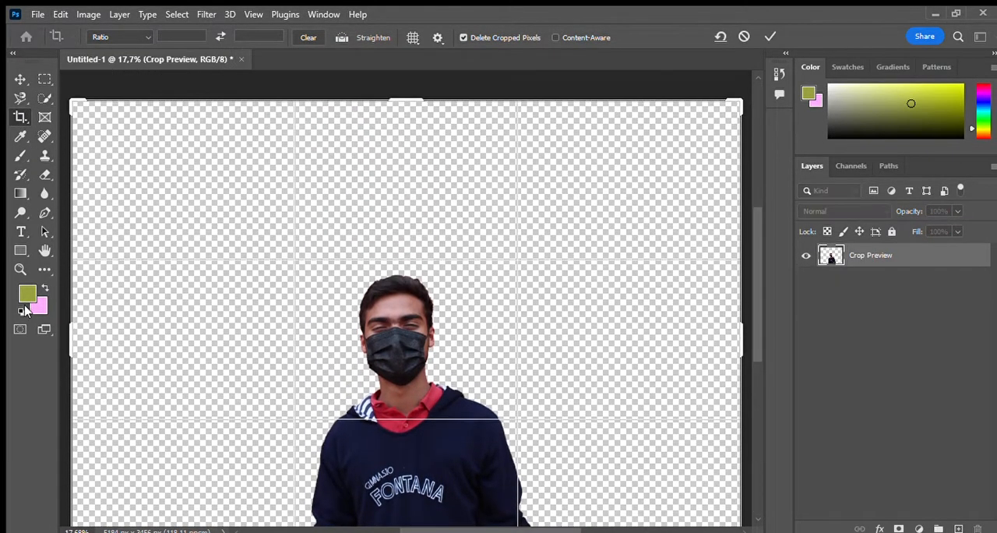
pyautogui.moveTo(71, 332); pyautogui.dragTo(55, 331)
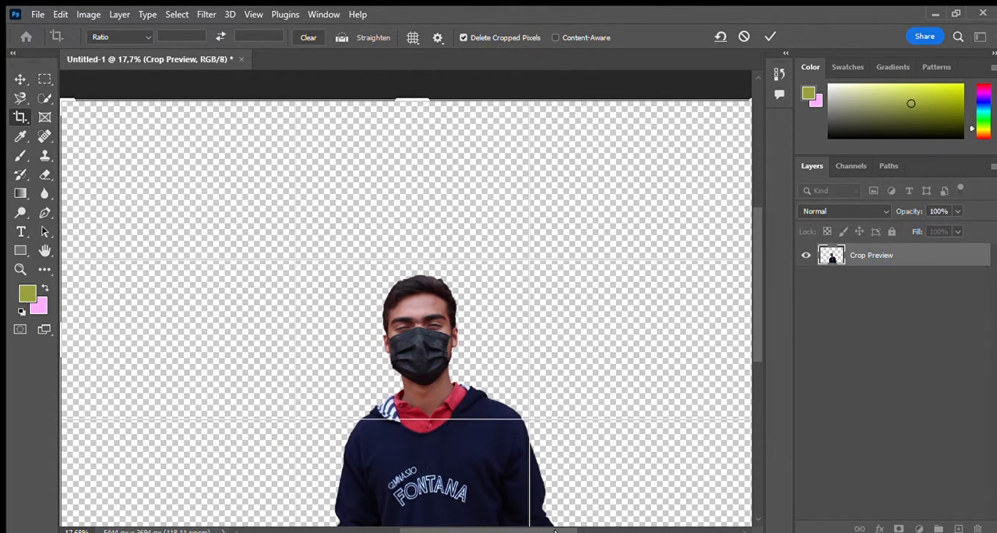
pyautogui.moveTo(556, 531); pyautogui.dragTo(590, 531)
pyautogui.moveTo(636, 356); pyautogui.dragTo(646, 345)
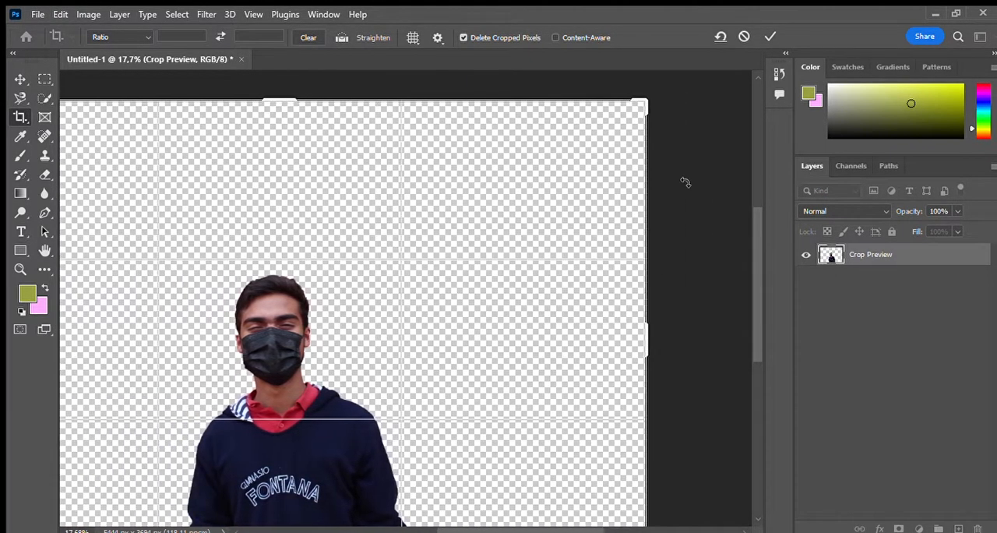
pyautogui.click(770, 36)
pyautogui.press('z')
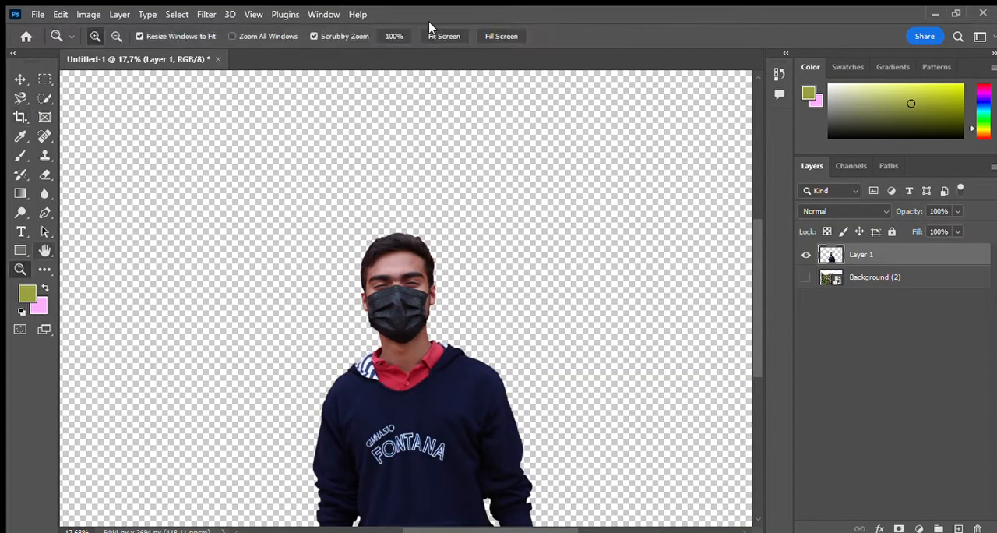
pyautogui.click(433, 36)
pyautogui.click(21, 78)
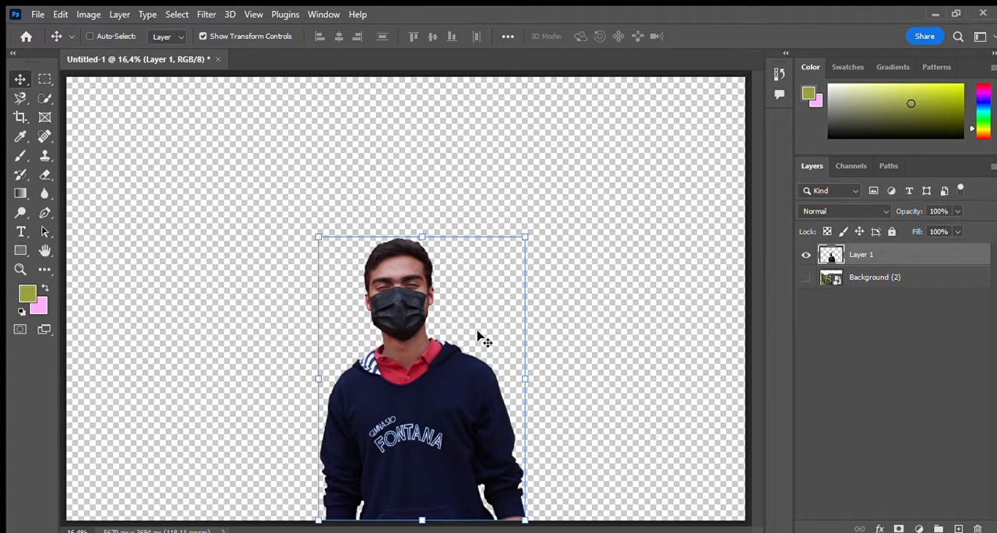
# Step: Add a white solid color fill layer beneath the cut-out man and desaturate Layer 1 to black and white
pyautogui.click(916, 268)
pyautogui.moveTo(603, 214); pyautogui.dragTo(462, 163)
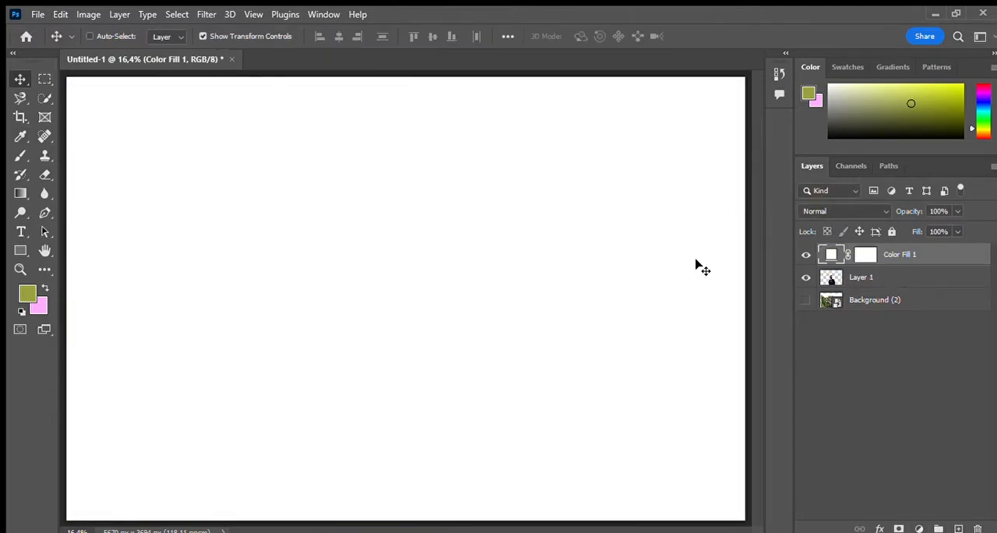
pyautogui.moveTo(872, 254); pyautogui.dragTo(872, 287)
pyautogui.hotkey('ctrl', 'shift', 'u')
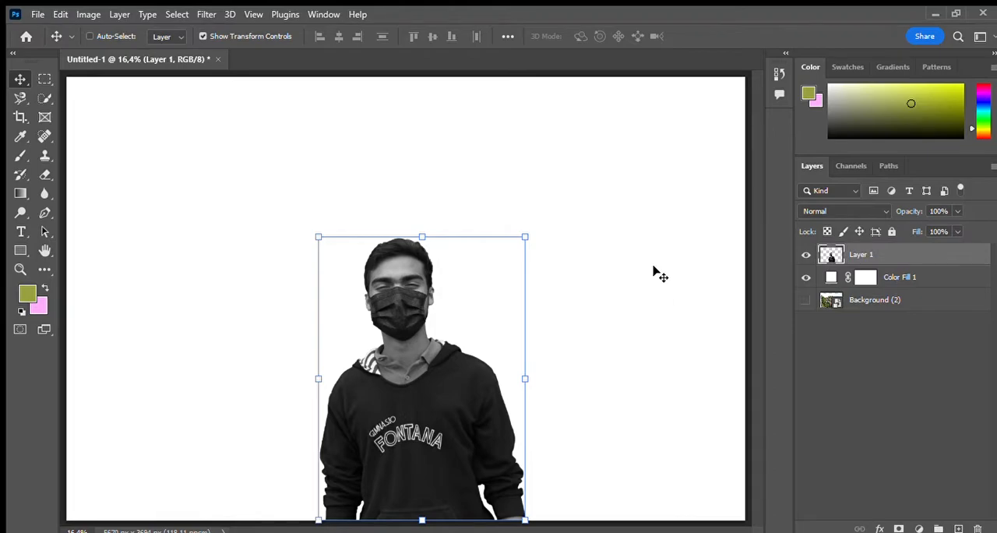
# Step: Show the tree photo layer, move it to the top of the layer stack and rename it Background
pyautogui.moveTo(888, 304)
pyautogui.mouseDown()
pyautogui.moveTo(893, 277)
pyautogui.moveTo(886, 307)
pyautogui.mouseUp()
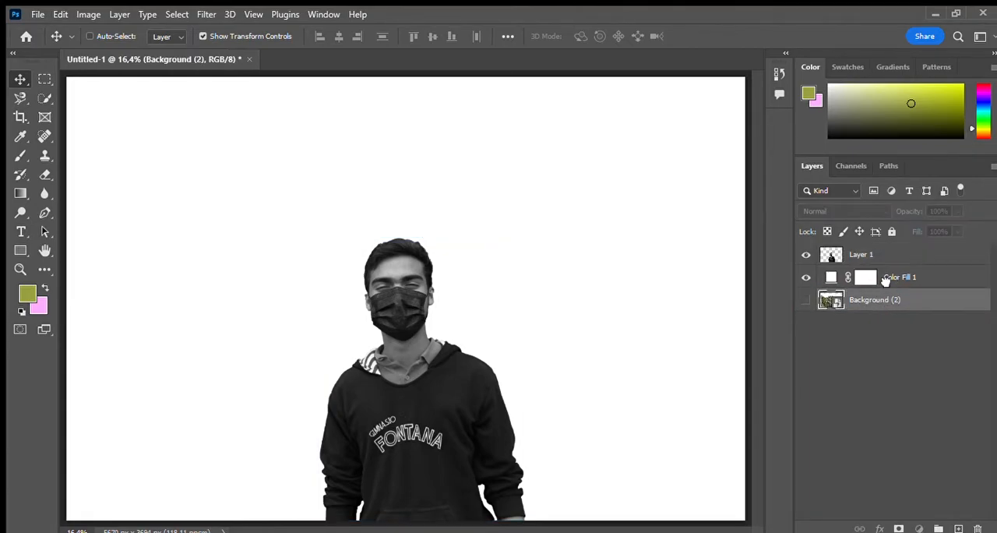
pyautogui.click(806, 300)
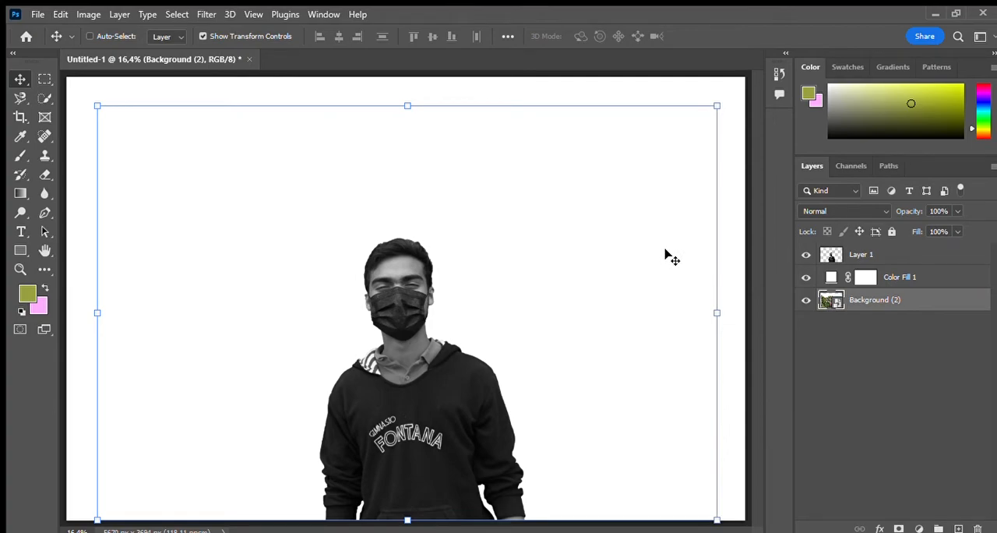
pyautogui.moveTo(871, 301); pyautogui.dragTo(871, 275)
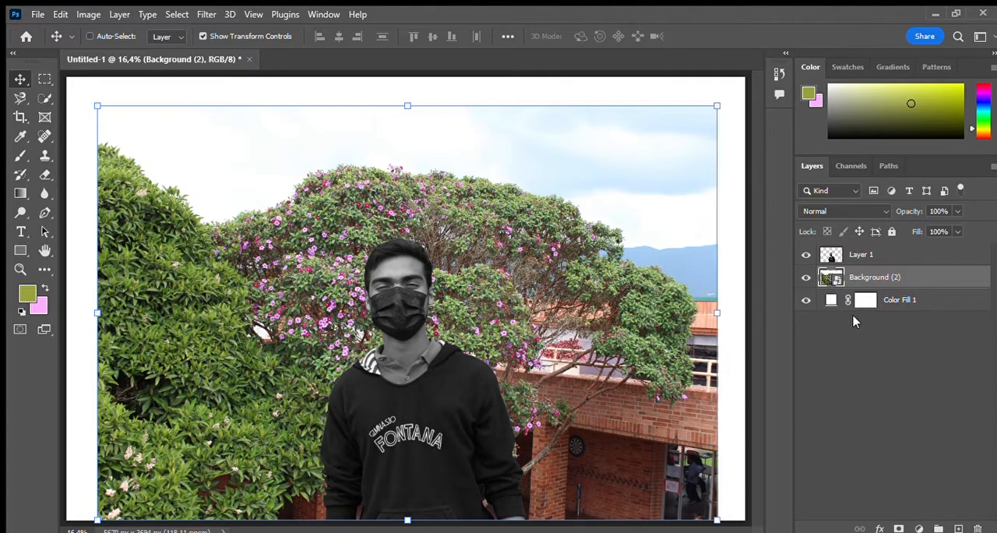
pyautogui.moveTo(879, 274); pyautogui.dragTo(897, 248)
pyautogui.doubleClick(902, 254)
pyautogui.write('Background')
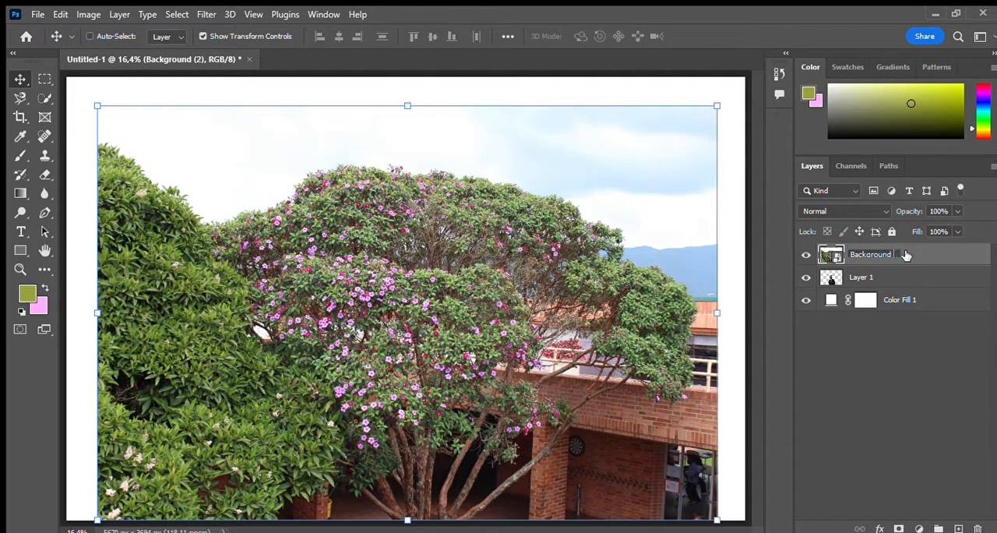
pyautogui.press('Return')
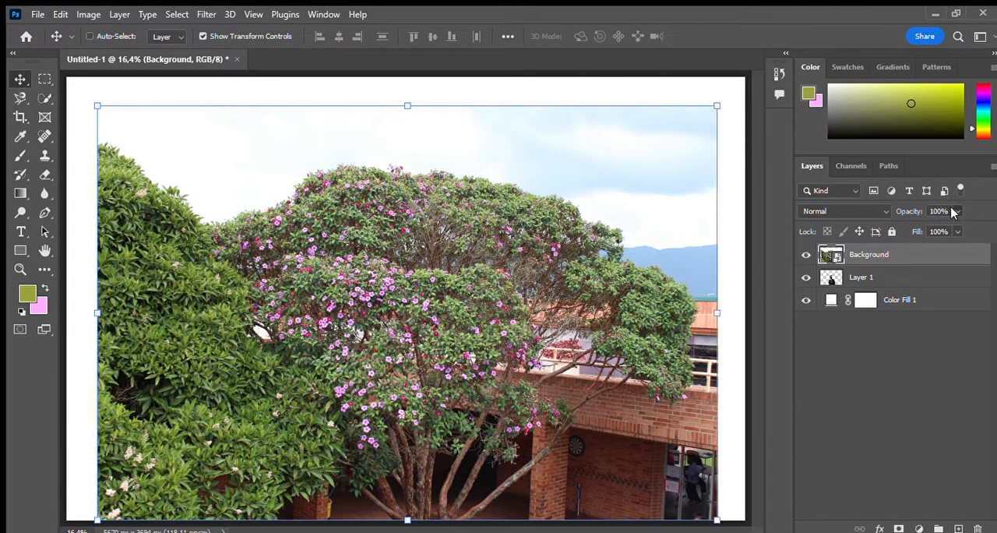
# Step: Lower the Background layer's opacity to 65% and scale the tree photo to 36.74% width and 34.97% height so it fills the canvas
pyautogui.press('9')
pyautogui.press('5')
pyautogui.press('7')
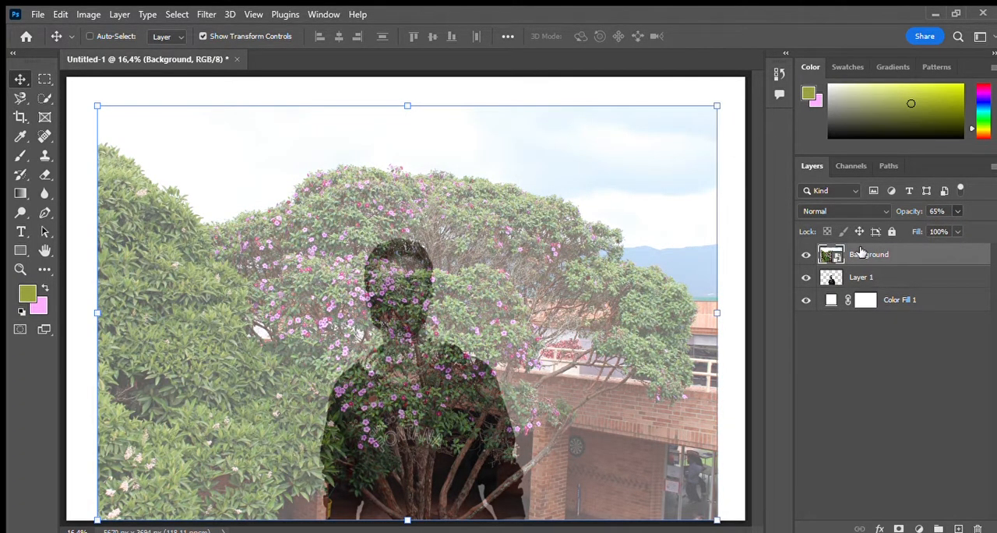
pyautogui.moveTo(569, 289); pyautogui.dragTo(546, 304)
pyautogui.moveTo(98, 114); pyautogui.dragTo(7, 47)
pyautogui.moveTo(582, 248); pyautogui.dragTo(541, 291)
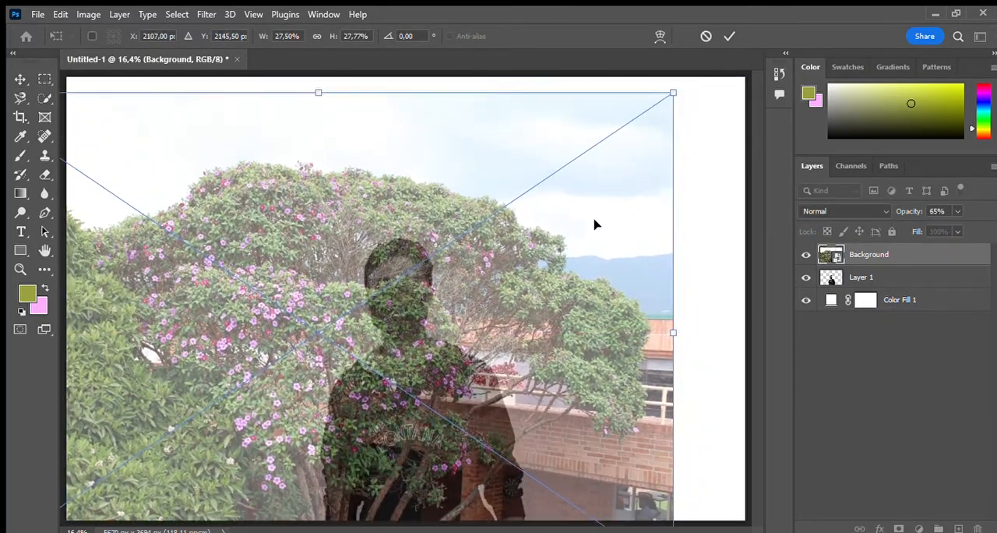
pyautogui.moveTo(602, 214); pyautogui.dragTo(518, 287)
pyautogui.moveTo(607, 164); pyautogui.dragTo(767, 74)
pyautogui.moveTo(477, 212)
pyautogui.mouseDown()
pyautogui.moveTo(518, 198)
pyautogui.moveTo(498, 319)
pyautogui.moveTo(506, 330)
pyautogui.moveTo(527, 314)
pyautogui.moveTo(544, 317)
pyautogui.moveTo(547, 285)
pyautogui.moveTo(710, 127)
pyautogui.moveTo(472, 226)
pyautogui.mouseUp()
pyautogui.moveTo(579, 164); pyautogui.dragTo(662, 116)
pyautogui.moveTo(425, 350); pyautogui.dragTo(476, 395)
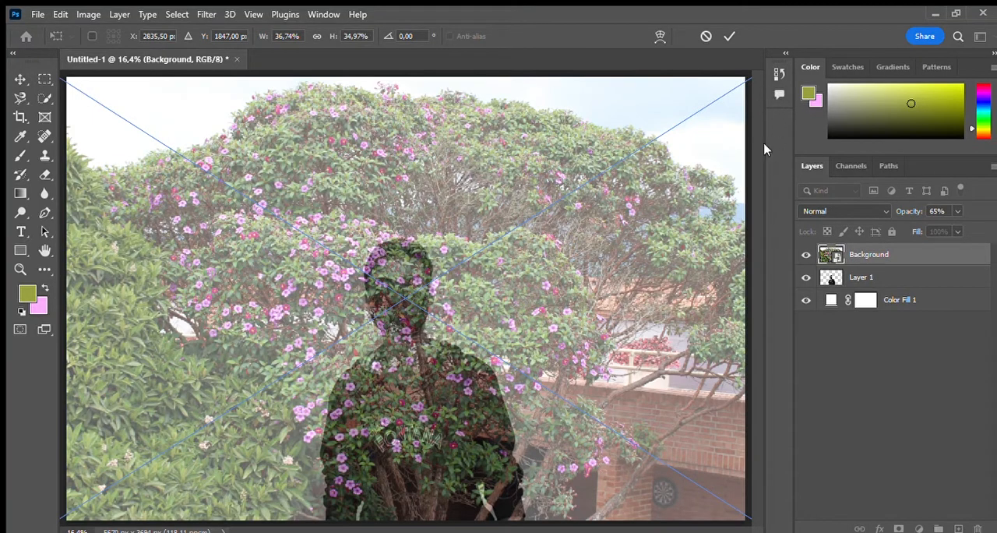
pyautogui.press('Return')
# Step: Load Layer 1's silhouette as a selection, return the Background layer to 100% opacity and mask the tree photo to that silhouette
pyautogui.keyDown('ctrl'); pyautogui.click(832, 279); pyautogui.keyUp('ctrl')
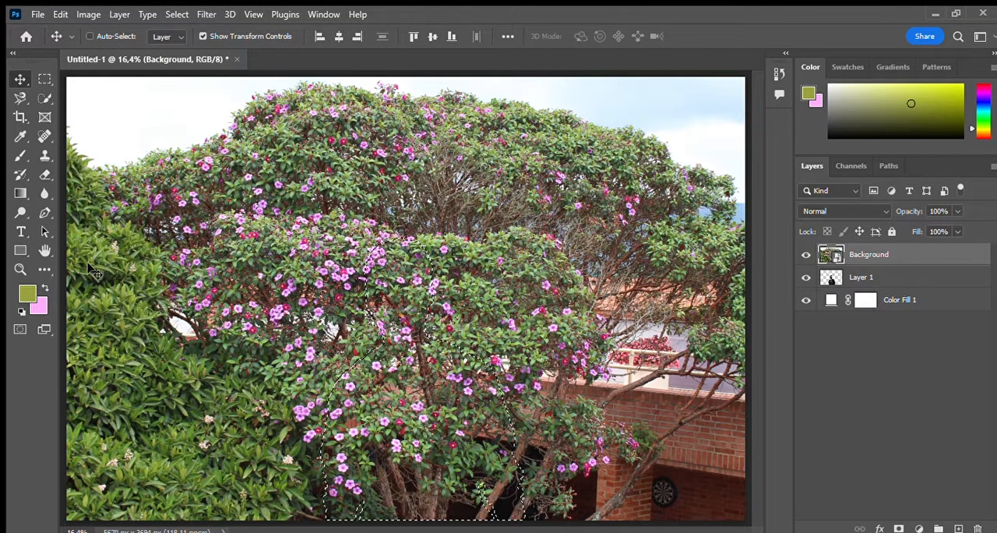
pyautogui.click(19, 268)
pyautogui.click(452, 356)
pyautogui.click(452, 356)
pyautogui.scroll(1, 436, 347)
pyautogui.scroll(-3, 411, 331)
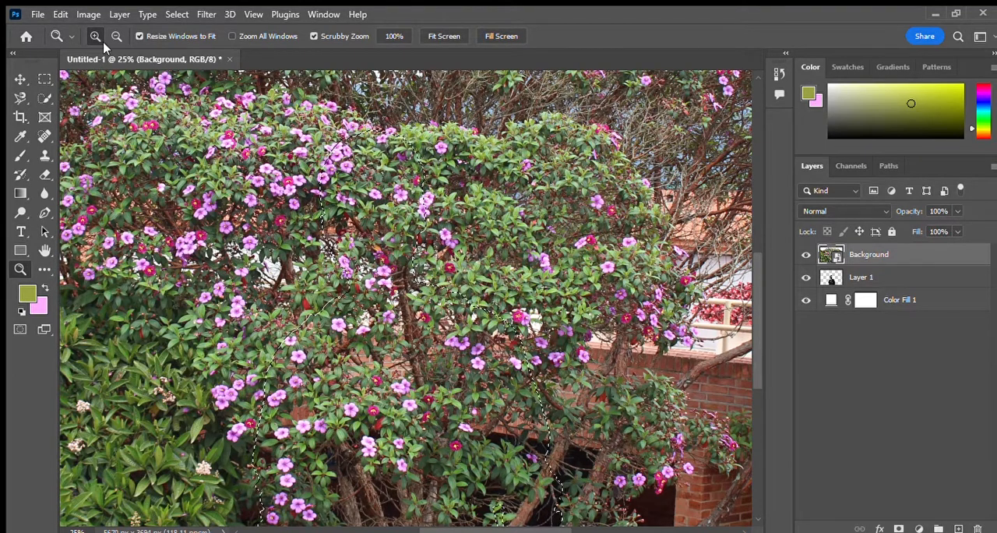
pyautogui.click(444, 35)
pyautogui.click(20, 79)
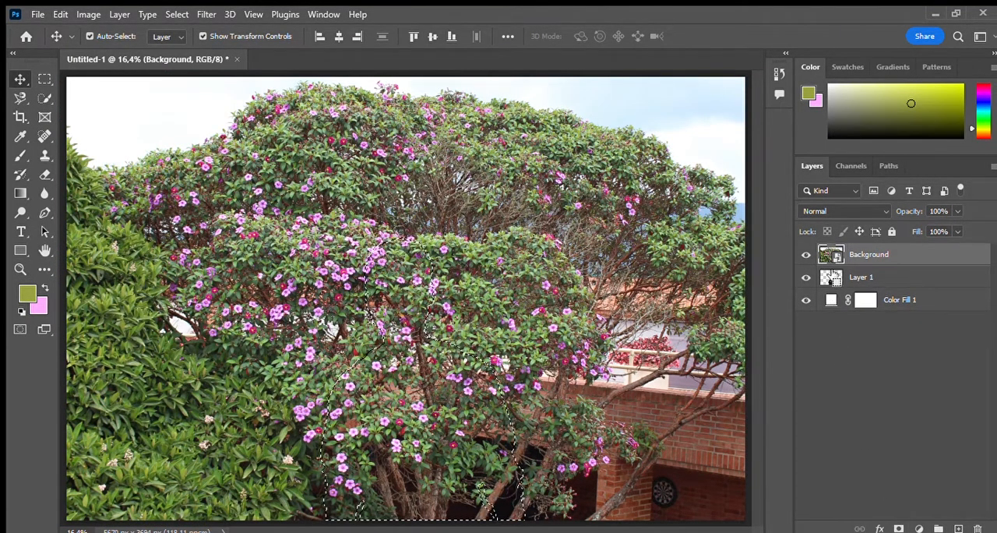
pyautogui.click(899, 528)
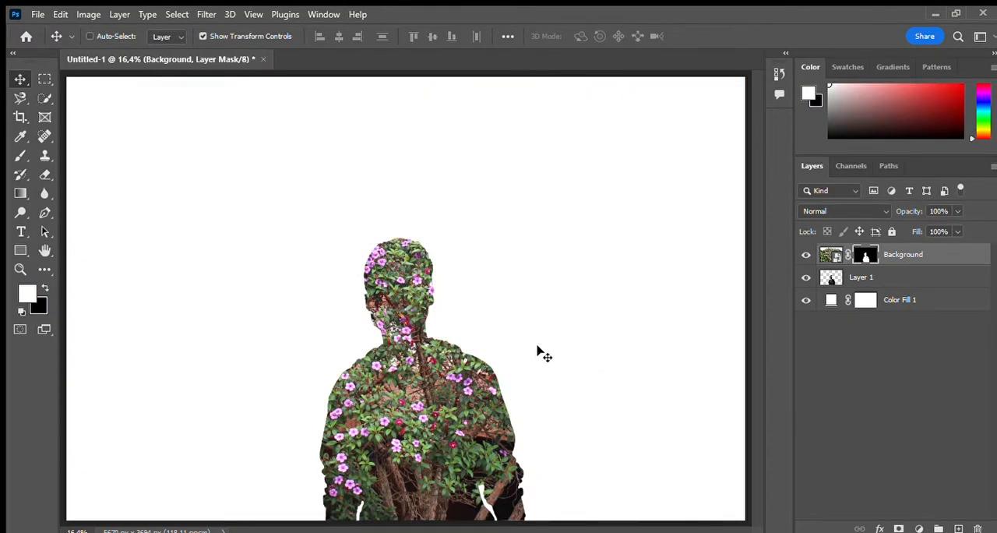
# Step: Duplicate Layer 1 and move the original Layer 1 above the masked Background layer
pyautogui.click(877, 277)
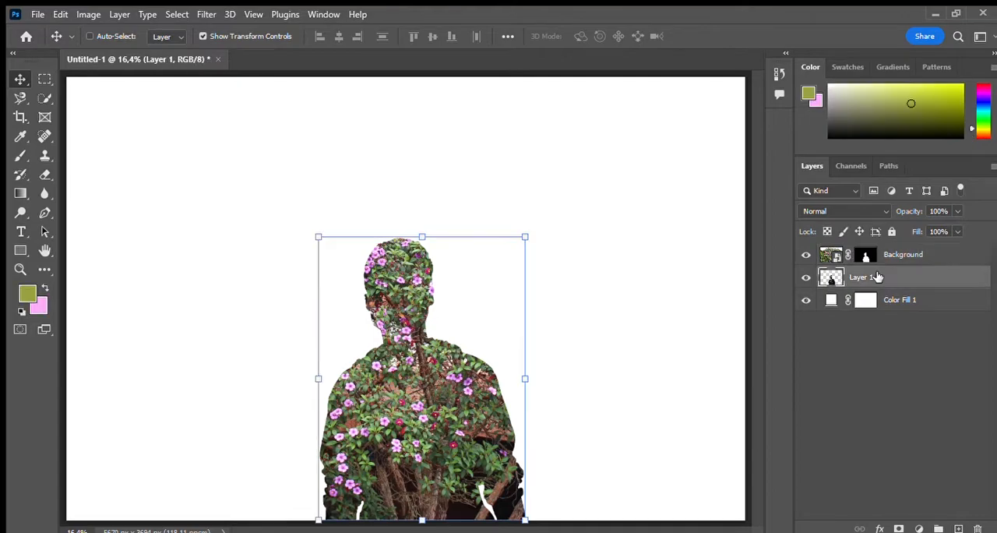
pyautogui.hotkey('ctrl', 'j')
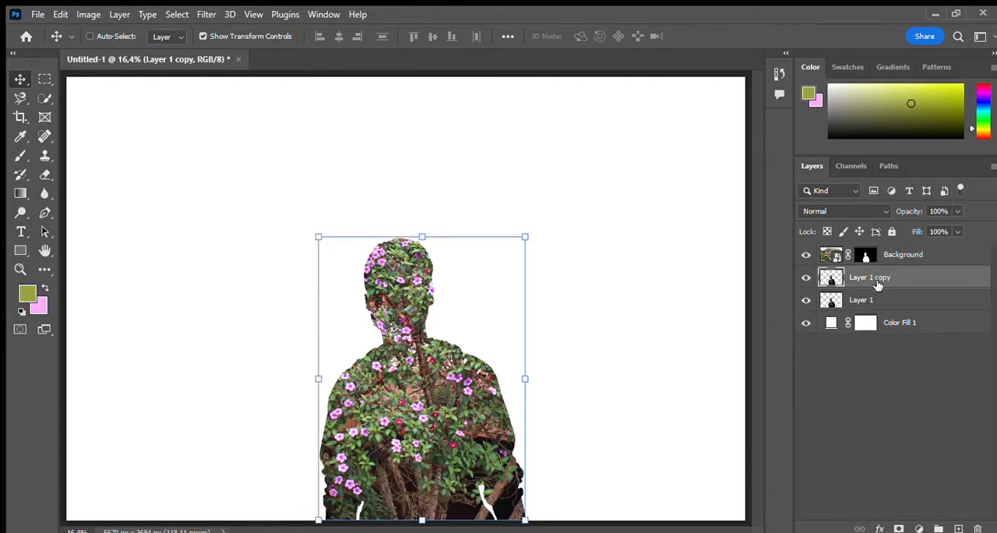
pyautogui.moveTo(877, 292); pyautogui.dragTo(882, 248)
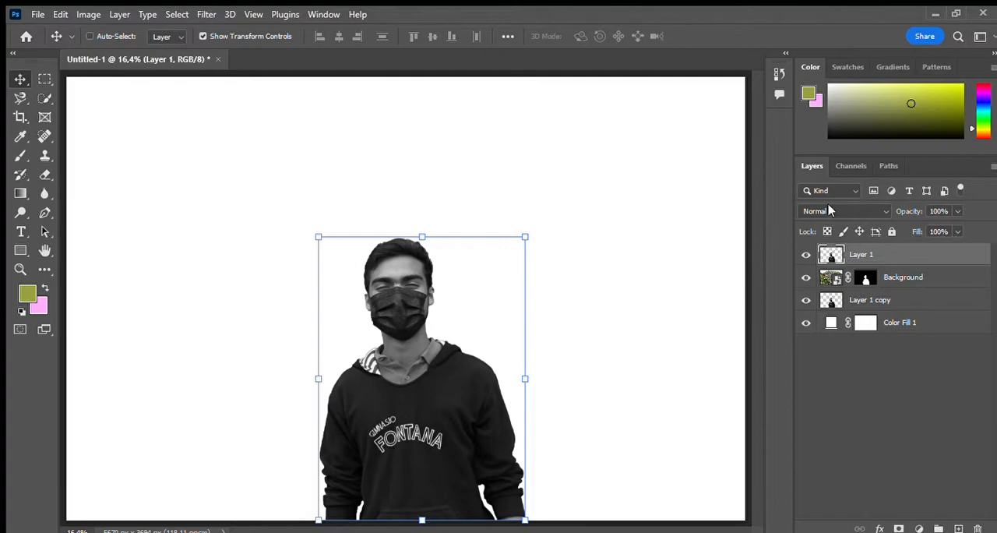
# Step: Compare blend modes such as Darken, Color Burn, Screen, Linear Dodge (Add) and Soft Light on Layer 1, and set it to Lighten
pyautogui.click(864, 210)
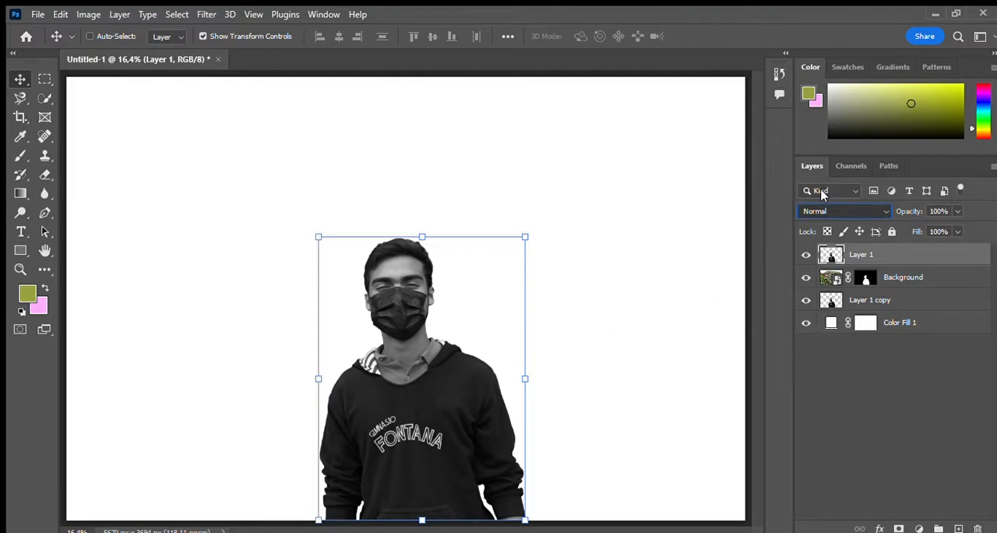
pyautogui.scroll(-1, 821, 210)
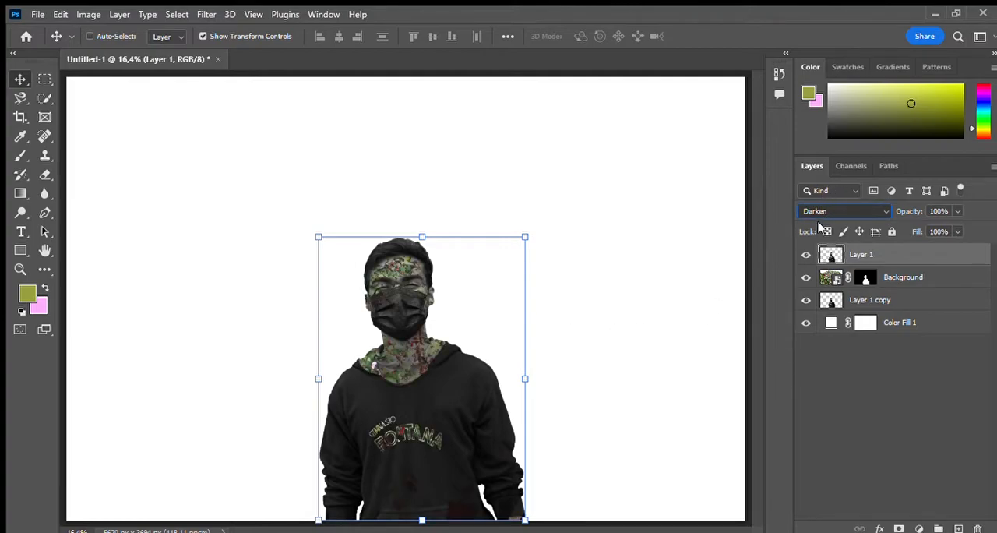
pyautogui.scroll(-1, 820, 225)
pyautogui.scroll(-1, 821, 234)
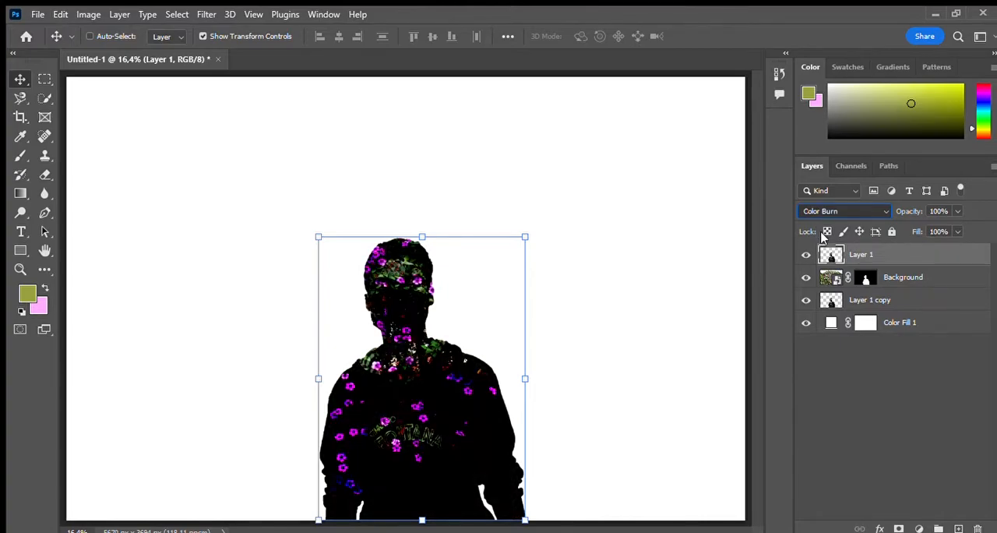
pyautogui.scroll(-1, 821, 245)
pyautogui.scroll(-2, 830, 265)
pyautogui.scroll(-1, 828, 290)
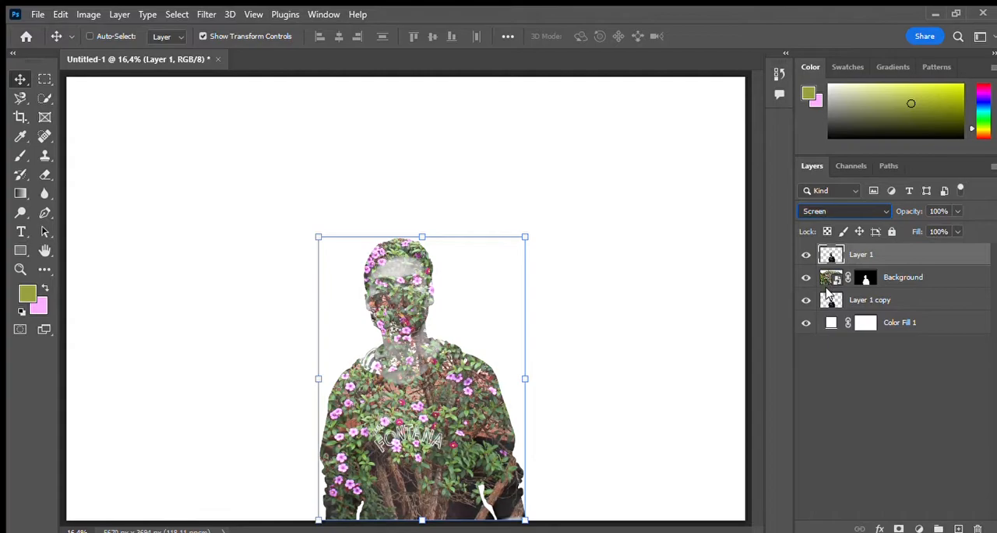
pyautogui.scroll(1, 828, 290)
pyautogui.scroll(-3, 830, 302)
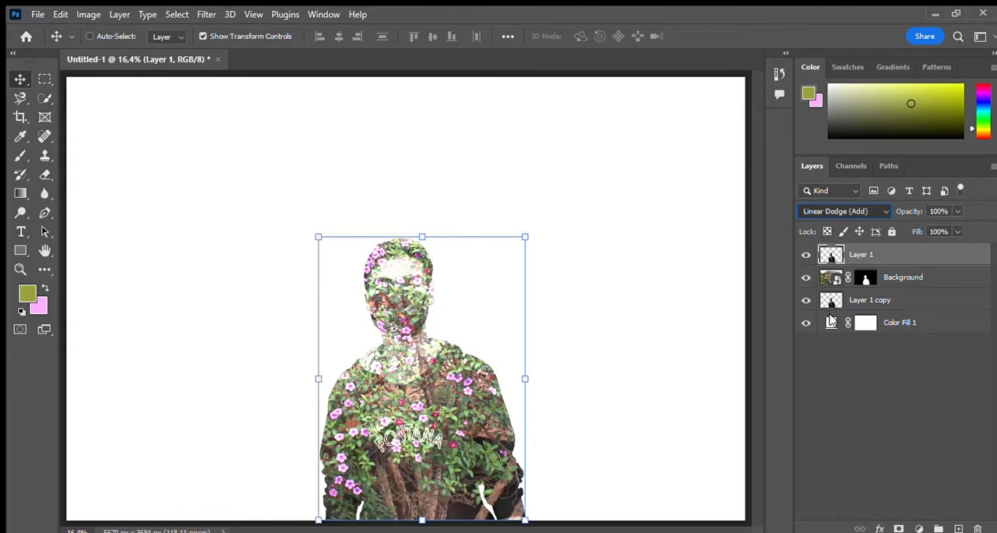
pyautogui.scroll(-1, 831, 322)
pyautogui.scroll(-2, 832, 350)
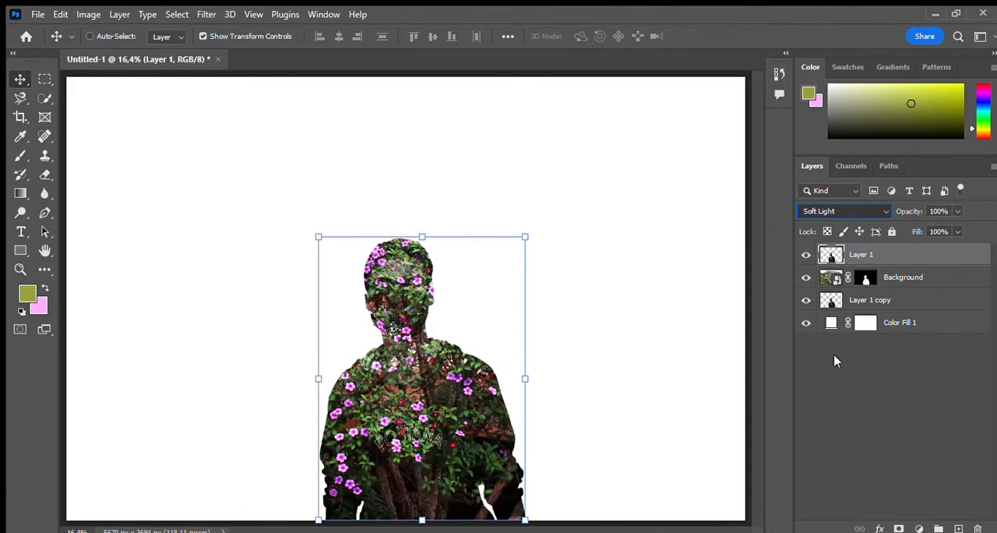
pyautogui.scroll(-1, 835, 366)
pyautogui.scroll(1, 840, 364)
pyautogui.scroll(-1, 841, 367)
pyautogui.scroll(1, 842, 360)
pyautogui.scroll(-6, 840, 366)
pyautogui.scroll(12, 842, 468)
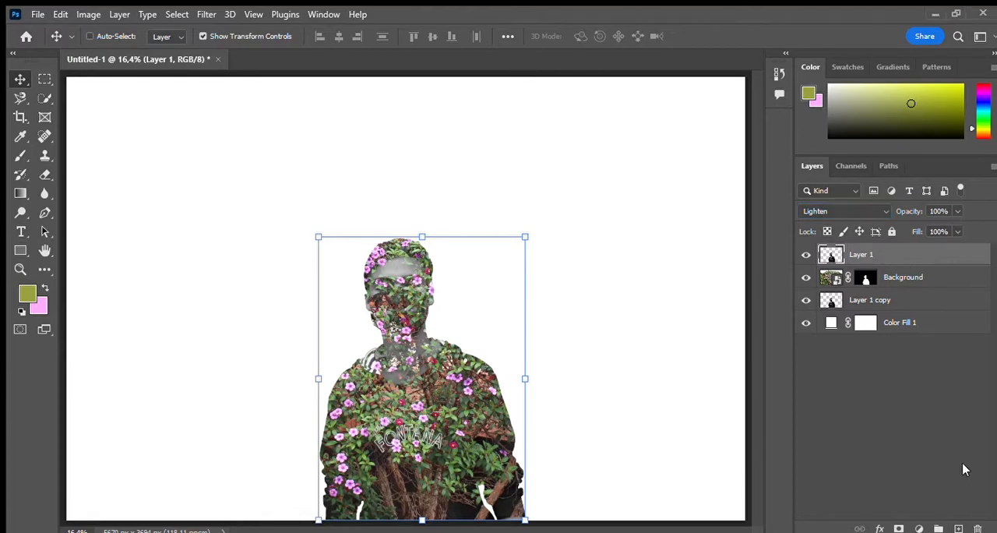
# Step: Add a layer mask to Layer 1 and ready the Brush tool with black as the foreground color
pyautogui.click(899, 528)
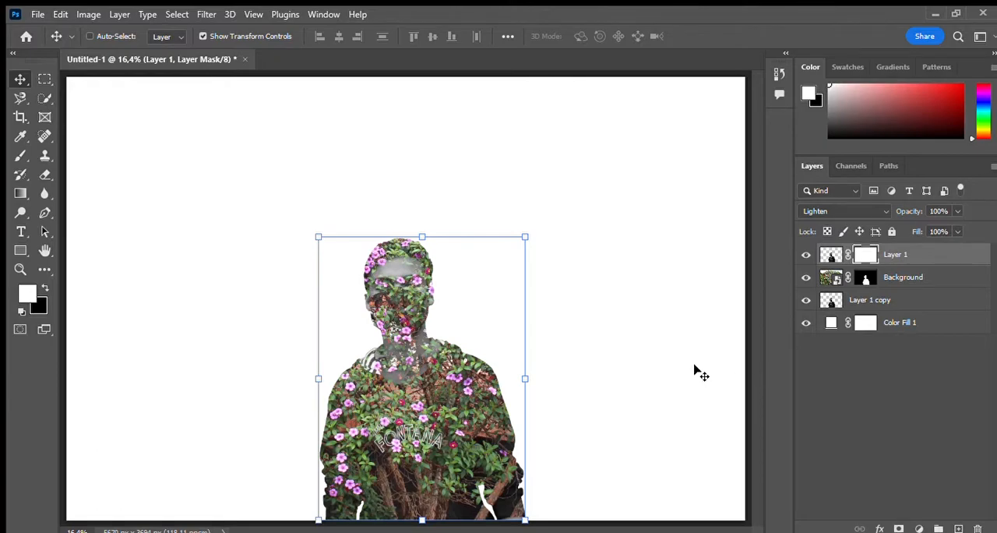
pyautogui.click(12, 157)
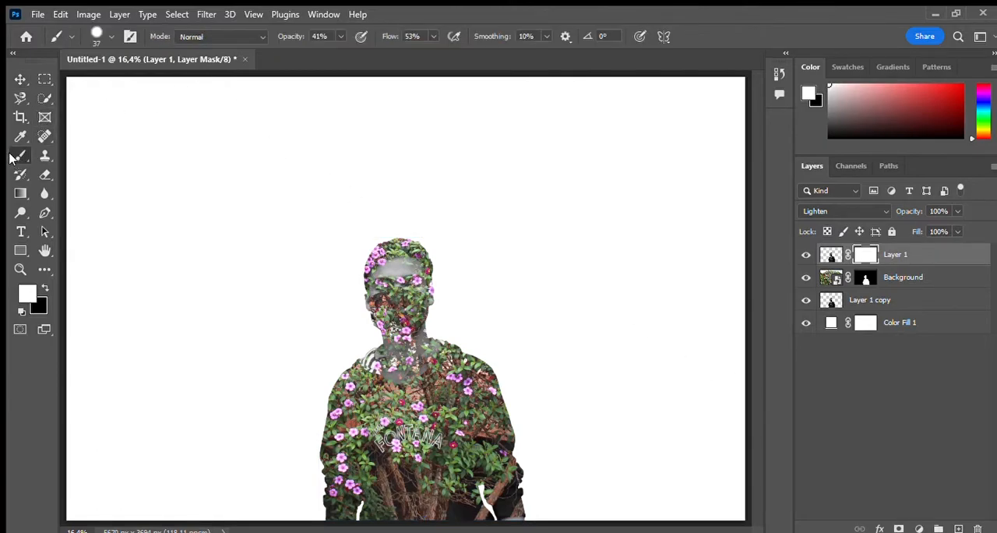
pyautogui.click(42, 289)
pyautogui.press('i')
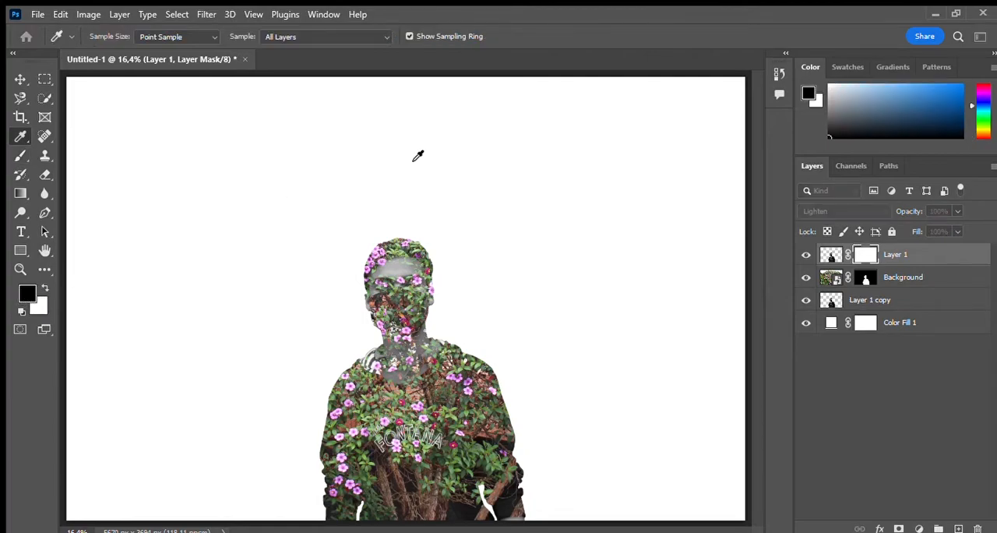
pyautogui.press('b')
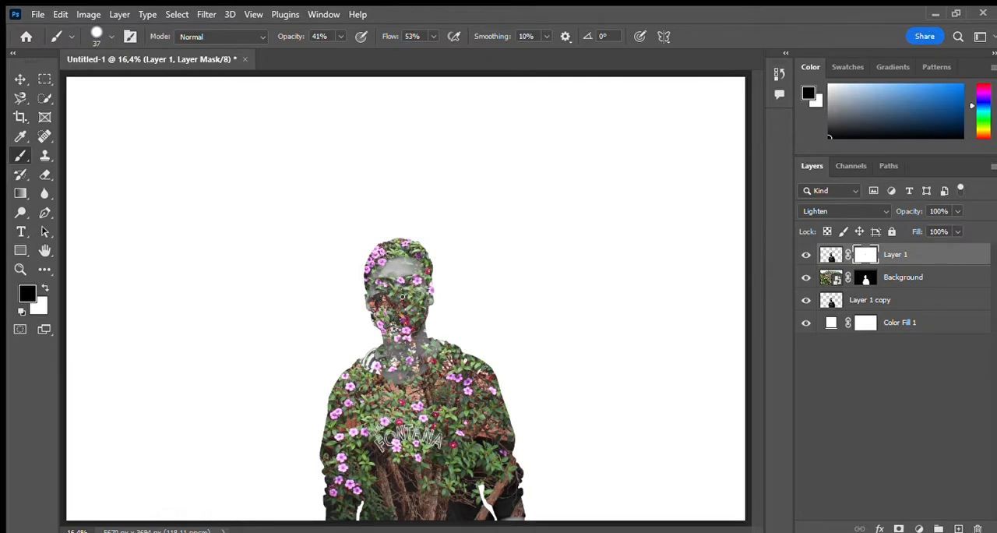
# Step: Paint black on Layer 1's mask to hide the small arched lettering above FONTANA on the chest
pyautogui.click(20, 268)
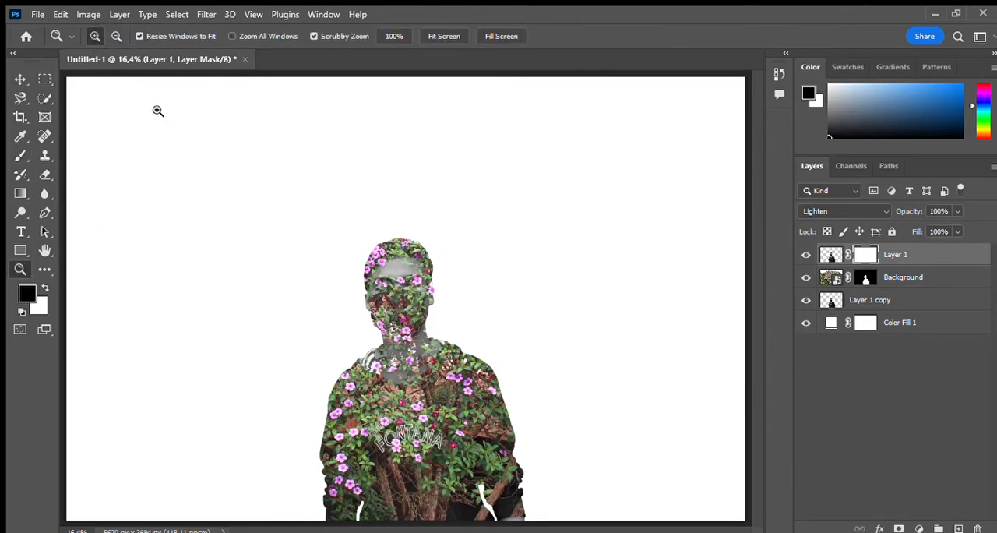
pyautogui.click(366, 306)
pyautogui.click(366, 306)
pyautogui.click(378, 310)
pyautogui.click(380, 311)
pyautogui.press('b')
pyautogui.moveTo(440, 157)
pyautogui.mouseDown()
pyautogui.moveTo(443, 201)
pyautogui.moveTo(477, 185)
pyautogui.mouseUp()
pyautogui.hotkey('ctrl', 'z')
pyautogui.click(113, 37)
pyautogui.moveTo(92, 81); pyautogui.dragTo(96, 82)
pyautogui.scroll(-10, 538, 327)
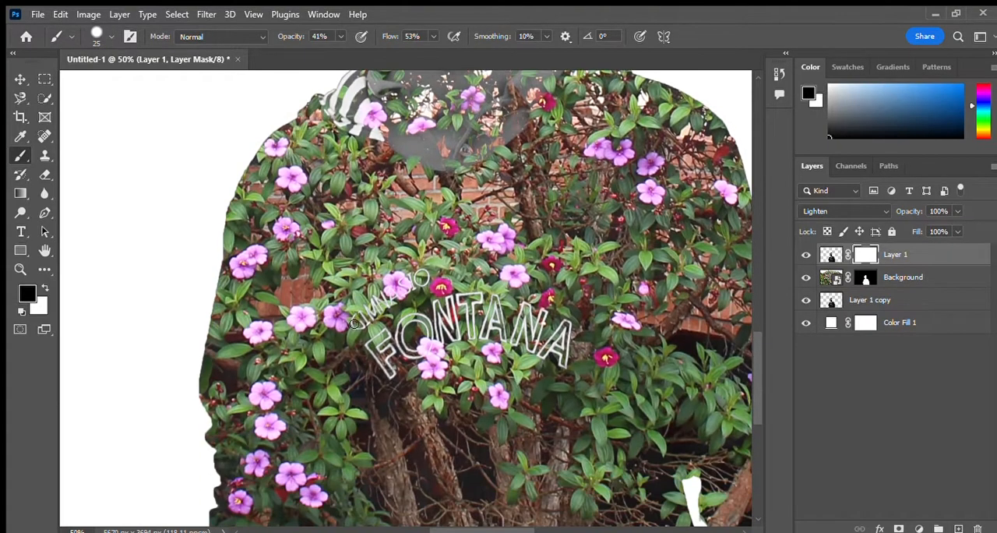
pyautogui.moveTo(364, 326); pyautogui.dragTo(422, 279)
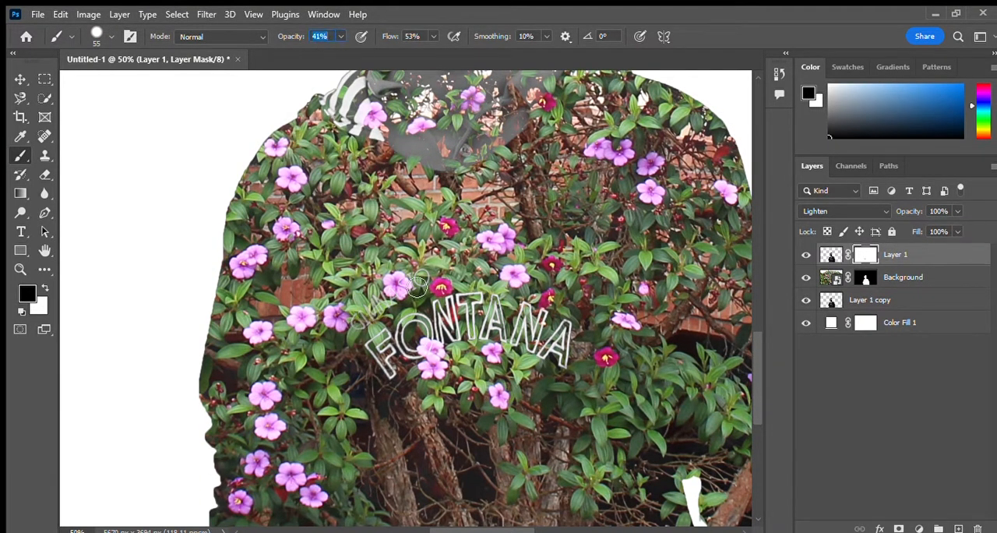
# Step: Hide the FONTANA lettering on Layer 1's mask, raising the brush opacity to 84%
pyautogui.moveTo(377, 341)
pyautogui.mouseDown()
pyautogui.moveTo(497, 347)
pyautogui.moveTo(543, 315)
pyautogui.mouseUp()
pyautogui.moveTo(287, 37); pyautogui.dragTo(321, 37)
pyautogui.moveTo(386, 324)
pyautogui.mouseDown()
pyautogui.moveTo(448, 350)
pyautogui.moveTo(468, 337)
pyautogui.moveTo(560, 350)
pyautogui.moveTo(472, 305)
pyautogui.moveTo(504, 359)
pyautogui.moveTo(442, 364)
pyautogui.mouseUp()
# Step: Paint out the striped collar patches on both shoulders in Layer 1's mask
pyautogui.click(20, 270)
pyautogui.click(117, 36)
pyautogui.click(477, 313)
pyautogui.click(477, 313)
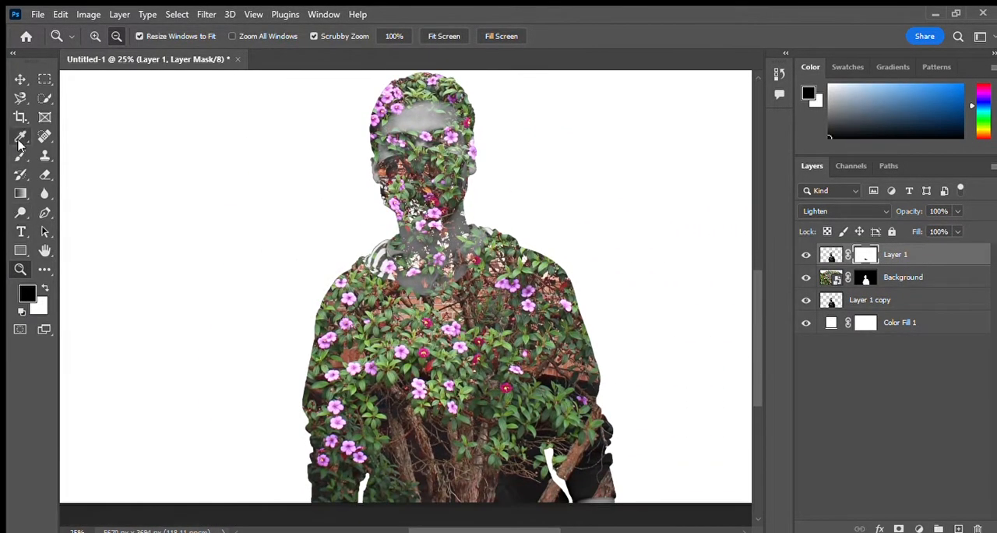
pyautogui.click(20, 156)
pyautogui.moveTo(387, 264)
pyautogui.mouseDown()
pyautogui.moveTo(356, 268)
pyautogui.moveTo(395, 257)
pyautogui.mouseUp()
pyautogui.moveTo(502, 248); pyautogui.dragTo(476, 244)
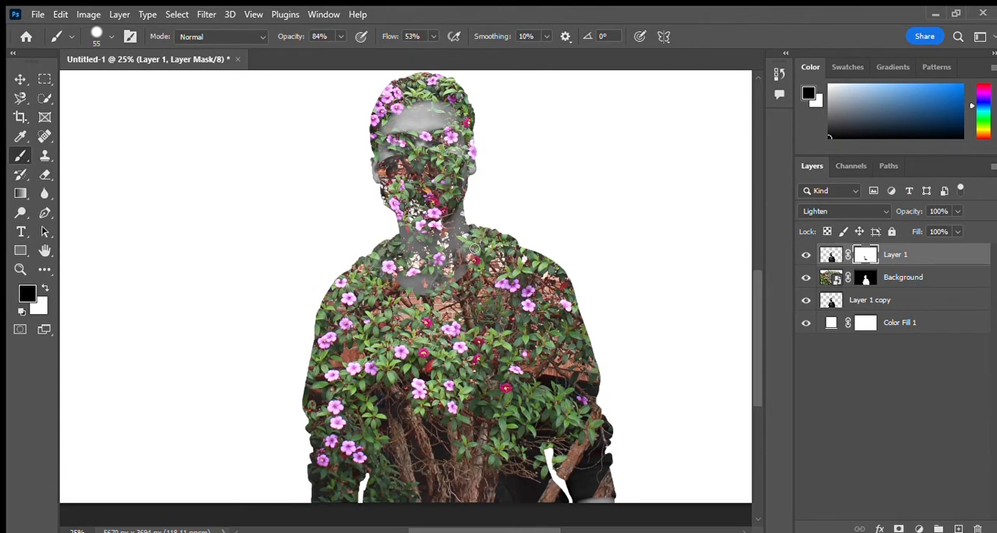
# Step: Activate the Background layer's mask and try a black stroke along the man's shoulder at 79% brush opacity
pyautogui.press('4')
pyautogui.press('6')
pyautogui.click(866, 277)
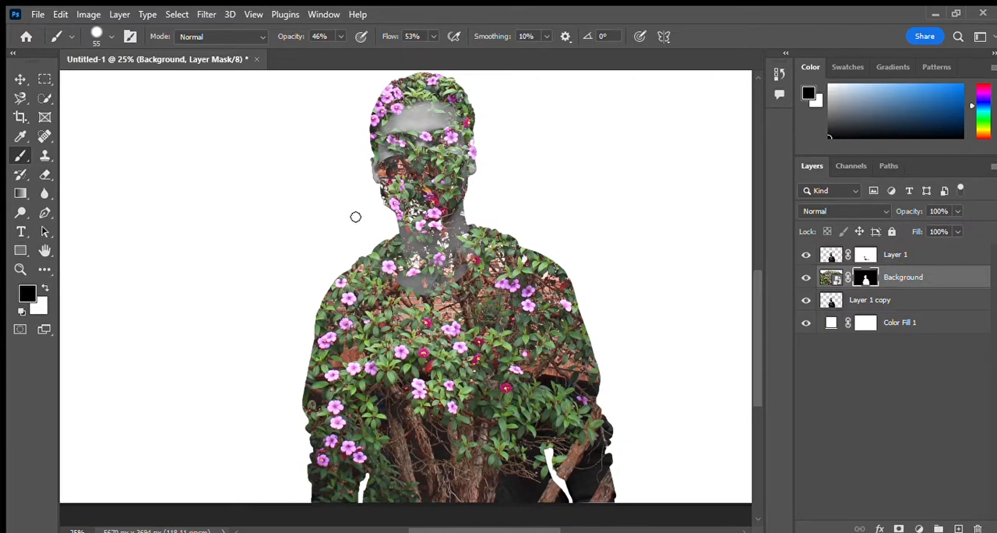
pyautogui.press('z')
pyautogui.click(435, 181)
pyautogui.press('b')
pyautogui.press('7')
pyautogui.press('9')
pyautogui.moveTo(348, 237)
pyautogui.mouseDown()
pyautogui.moveTo(413, 192)
pyautogui.moveTo(336, 98)
pyautogui.moveTo(299, 165)
pyautogui.moveTo(307, 179)
pyautogui.moveTo(433, 178)
pyautogui.moveTo(287, 300)
pyautogui.moveTo(360, 365)
pyautogui.moveTo(310, 321)
pyautogui.mouseUp()
pyautogui.hotkey('ctrl', 'z')
# Step: Paint black at 62% opacity on the Background layer's mask to bring out the man's face, face mask and neck
pyautogui.press('6')
pyautogui.press('2')
pyautogui.scroll(-2, 329, 281)
pyautogui.moveTo(328, 281)
pyautogui.mouseDown()
pyautogui.moveTo(390, 276)
pyautogui.moveTo(421, 312)
pyautogui.moveTo(420, 113)
pyautogui.moveTo(320, 129)
pyautogui.mouseUp()
pyautogui.scroll(1, 351, 155)
pyautogui.scroll(-1, 423, 300)
pyautogui.scroll(2, 422, 300)
pyautogui.scroll(-5, 425, 288)
# Step: Lower the brush opacity to 43% and fade the tree texture along both sleeves on the Background layer's mask
pyautogui.moveTo(520, 326)
pyautogui.mouseDown()
pyautogui.moveTo(576, 190)
pyautogui.moveTo(598, 264)
pyautogui.mouseUp()
pyautogui.hotkey('ctrl', 'z')
pyautogui.moveTo(341, 37); pyautogui.dragTo(330, 45)
pyautogui.moveTo(546, 343)
pyautogui.mouseDown()
pyautogui.moveTo(575, 406)
pyautogui.moveTo(636, 303)
pyautogui.mouseUp()
pyautogui.moveTo(255, 460); pyautogui.dragTo(273, 452)
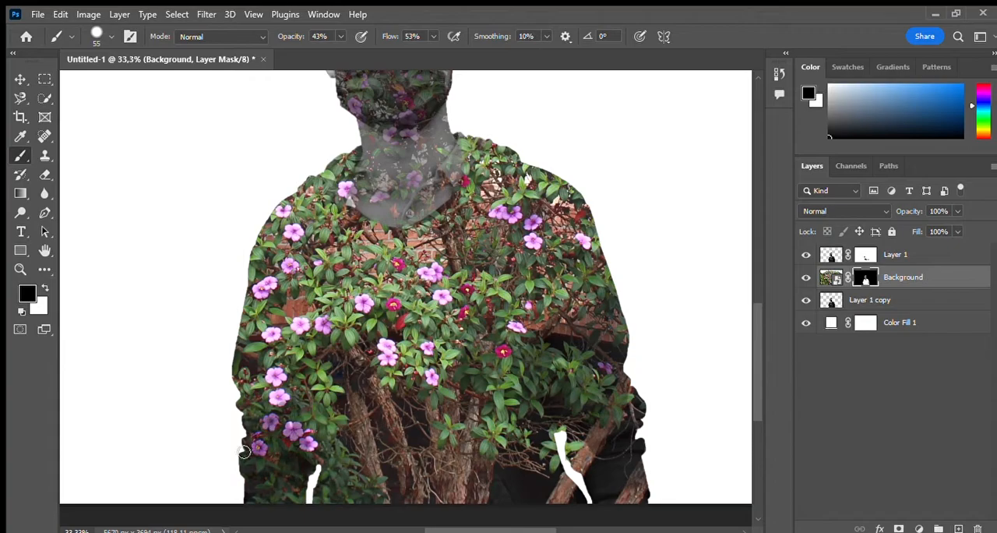
pyautogui.scroll(1, 273, 453)
pyautogui.scroll(-2, 335, 402)
pyautogui.scroll(3, 398, 350)
pyautogui.scroll(-1, 397, 351)
pyautogui.scroll(2, 396, 350)
# Step: Change the Color Fill 1 color to a pink sampled from the flowers on the shirt
pyautogui.press('z')
pyautogui.hotkey('ctrl', '0')
pyautogui.click(926, 318)
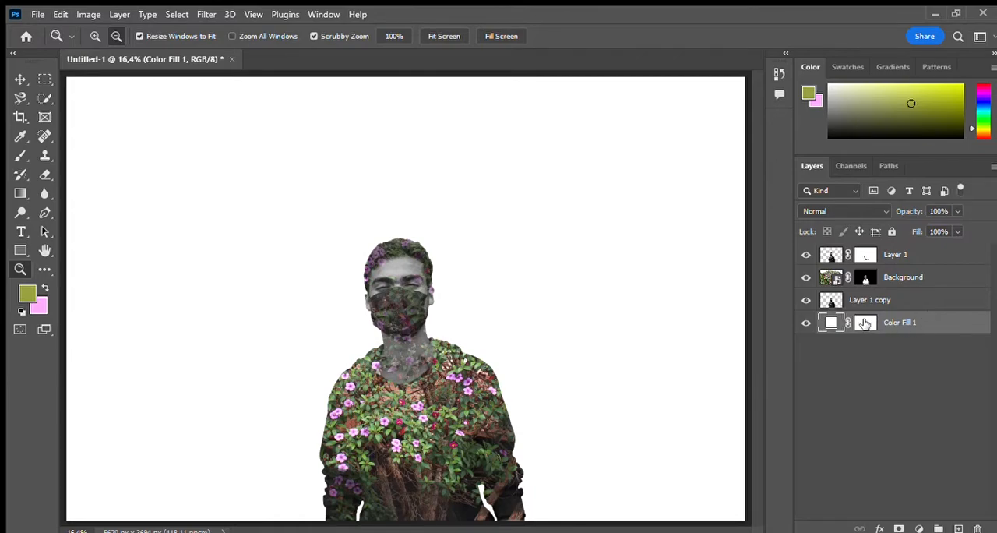
pyautogui.doubleClick(832, 322)
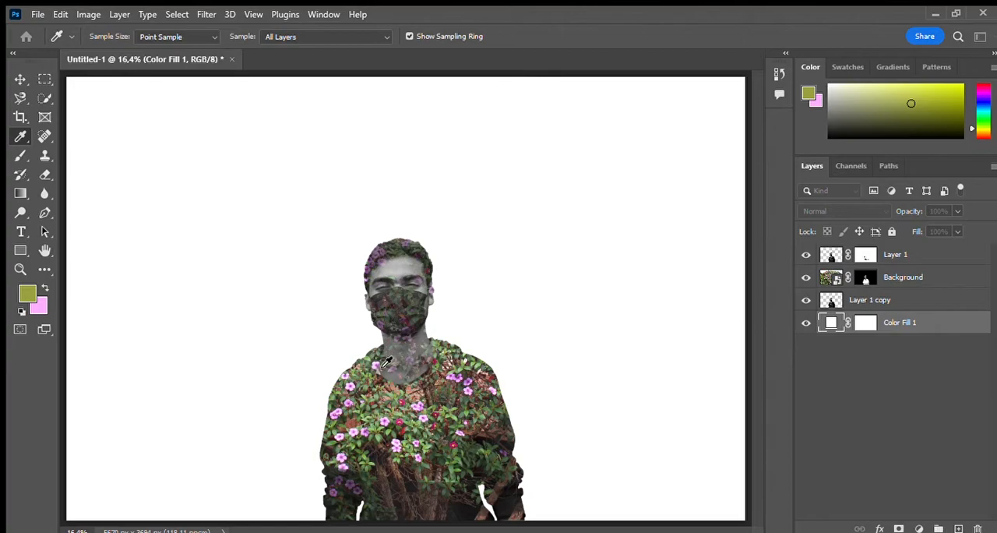
pyautogui.click(352, 386)
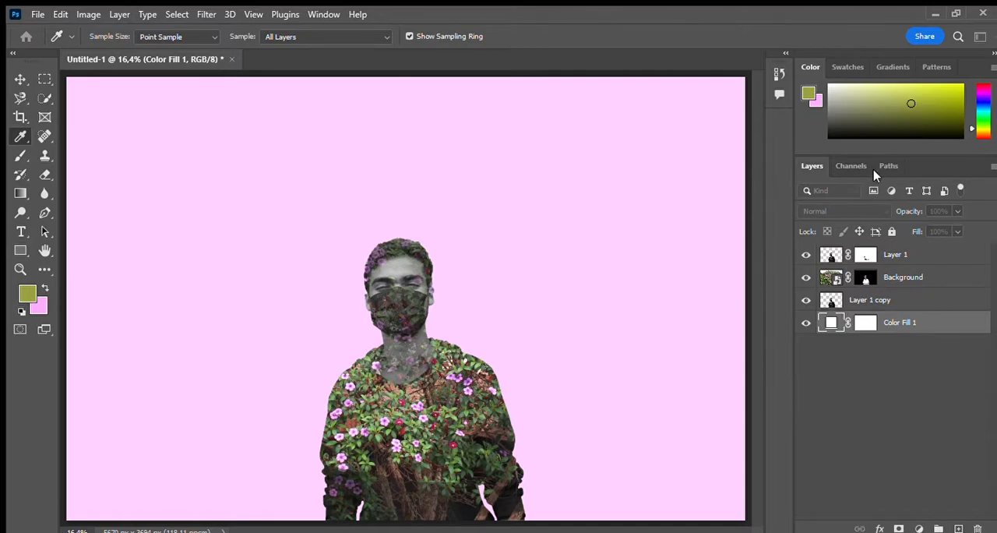
pyautogui.press('z')
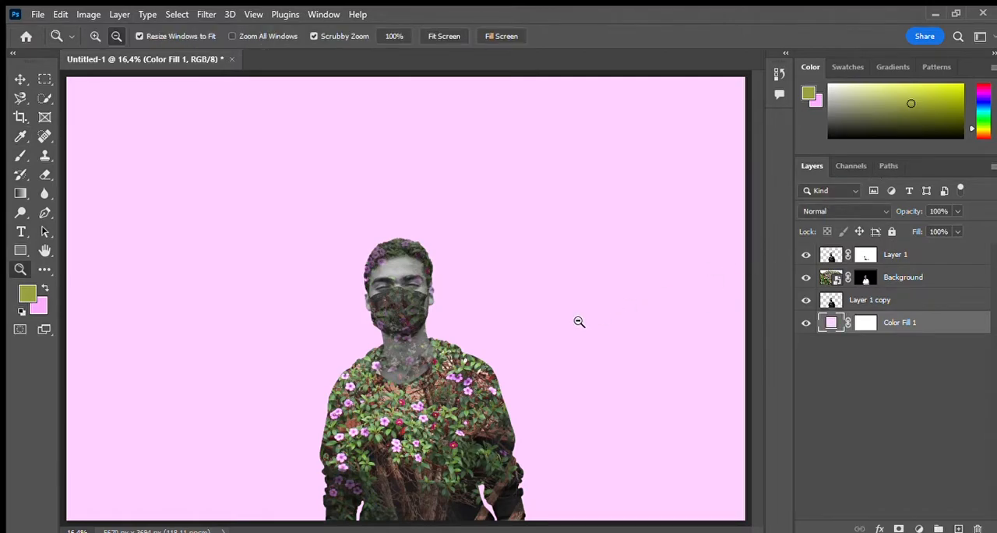
pyautogui.press('i')
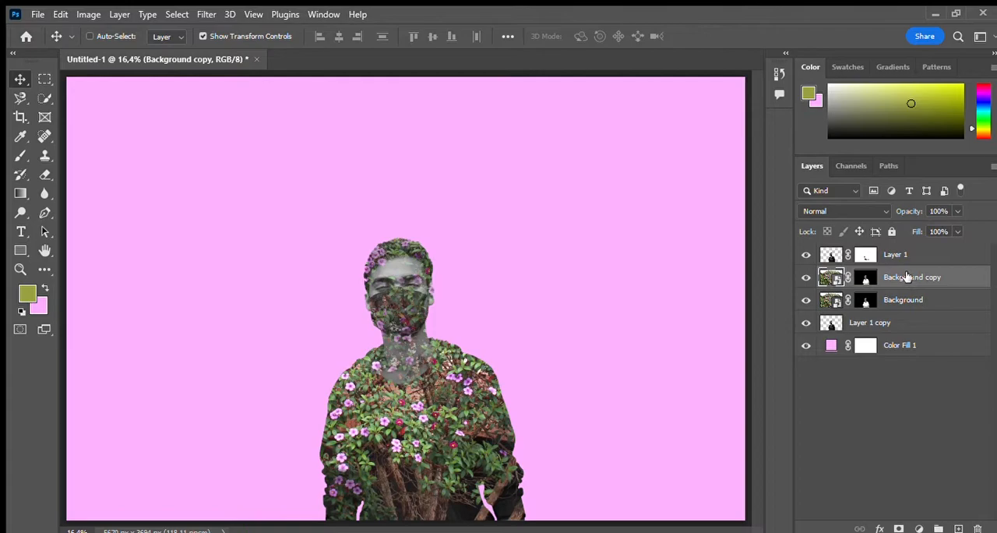
pyautogui.click(866, 278)
pyautogui.press('Delete')
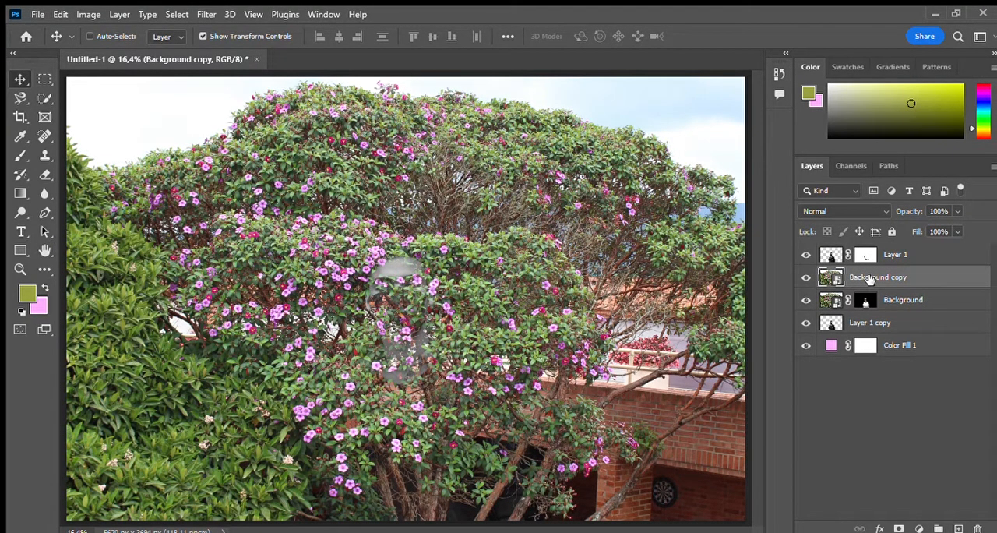
pyautogui.hotkey('ctrl', 'z')
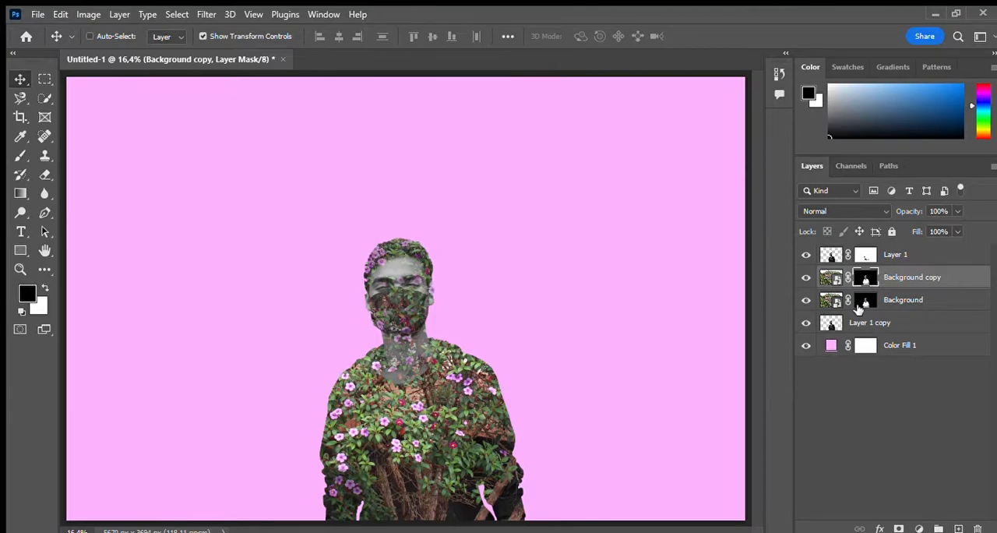
# Step: Delete the layer mask from the lower Background layer so the whole tree photo shows
pyautogui.click(863, 303)
pyautogui.press('Delete')
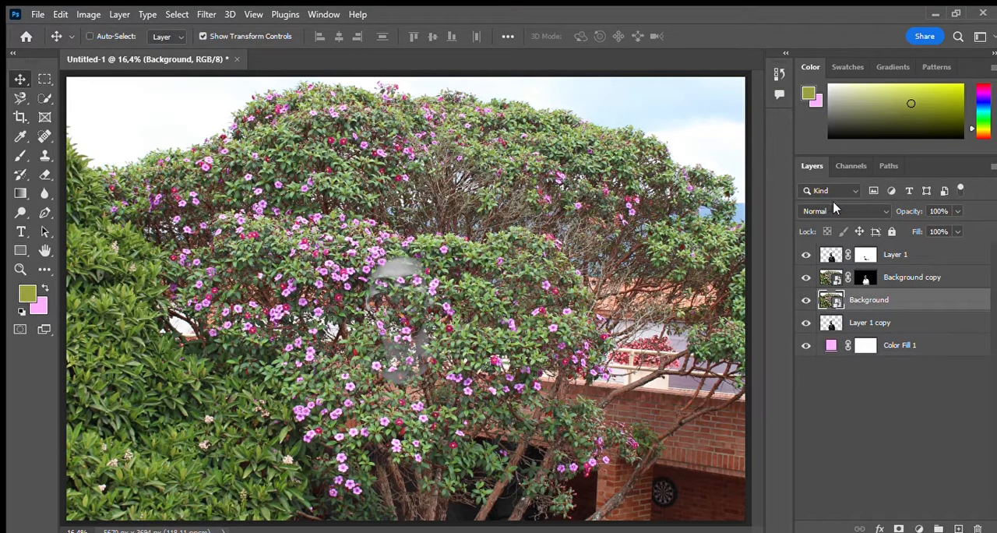
# Step: Compare blend modes such as Multiply, Darker Color, Lighter Color, Vivid Light, Difference and Subtract on the Background layer, and set it to Linear Burn
pyautogui.scroll(-2, 832, 209)
pyautogui.scroll(2, 824, 207)
pyautogui.scroll(-2, 823, 218)
pyautogui.scroll(1, 821, 226)
pyautogui.scroll(-1, 823, 224)
pyautogui.scroll(-1, 825, 226)
pyautogui.scroll(-1, 824, 225)
pyautogui.scroll(1, 824, 225)
pyautogui.scroll(1, 824, 223)
pyautogui.scroll(-3, 824, 225)
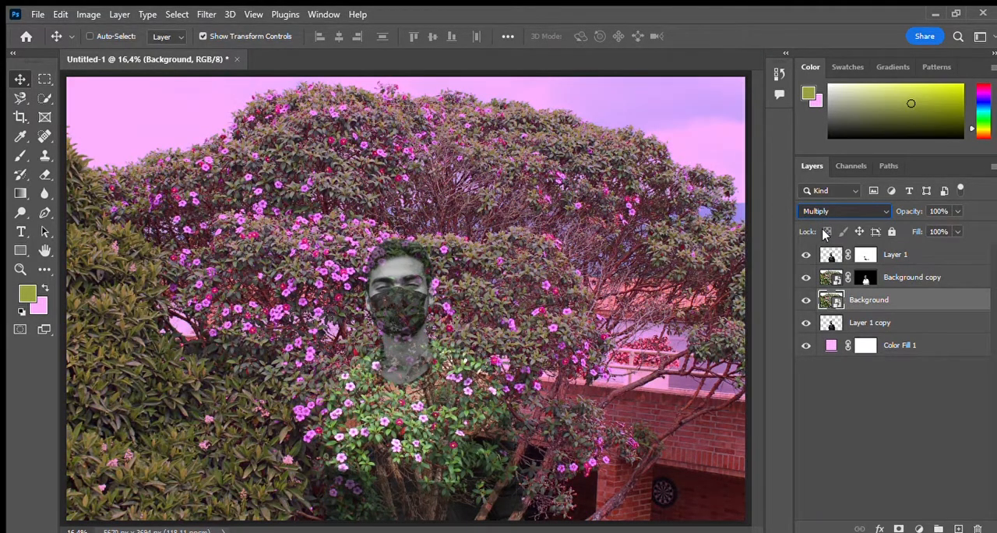
pyautogui.scroll(-1, 825, 246)
pyautogui.scroll(1, 826, 249)
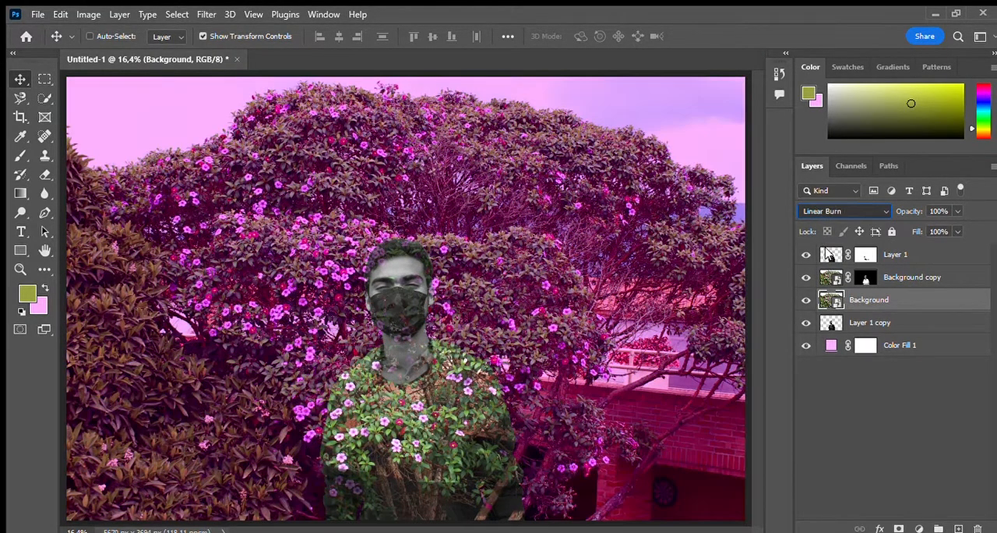
pyautogui.scroll(-1, 829, 259)
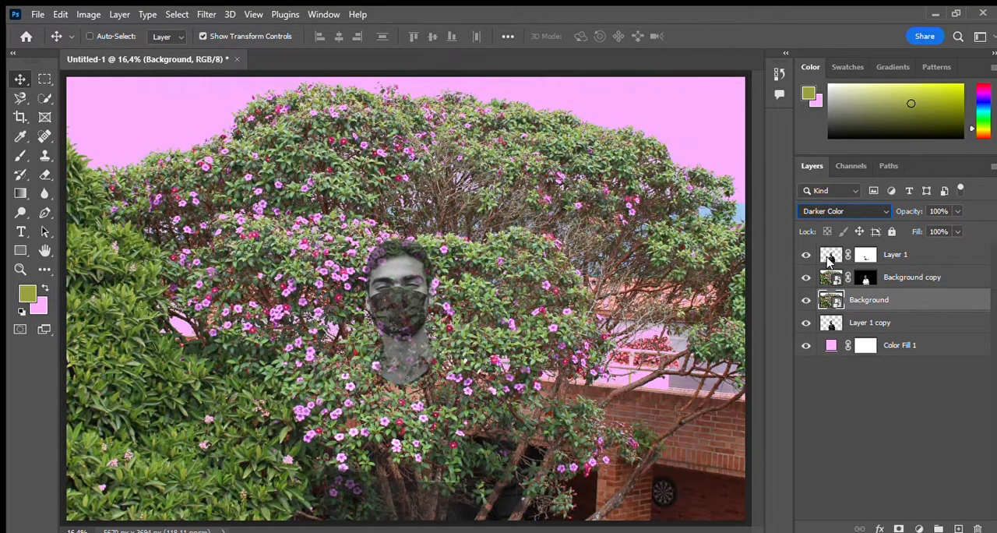
pyautogui.scroll(-1, 832, 280)
pyautogui.scroll(1, 831, 273)
pyautogui.scroll(-2, 830, 292)
pyautogui.scroll(-4, 834, 300)
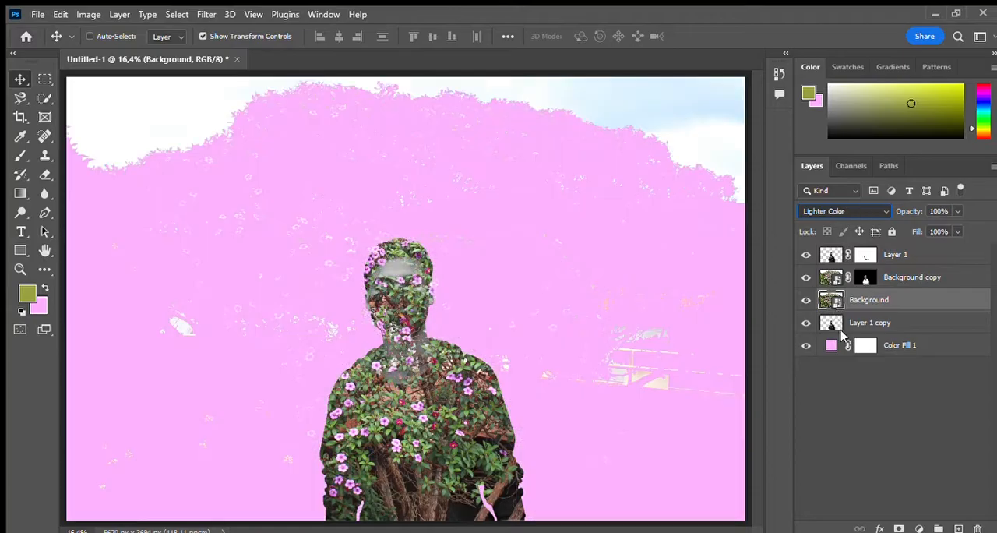
pyautogui.scroll(-4, 847, 350)
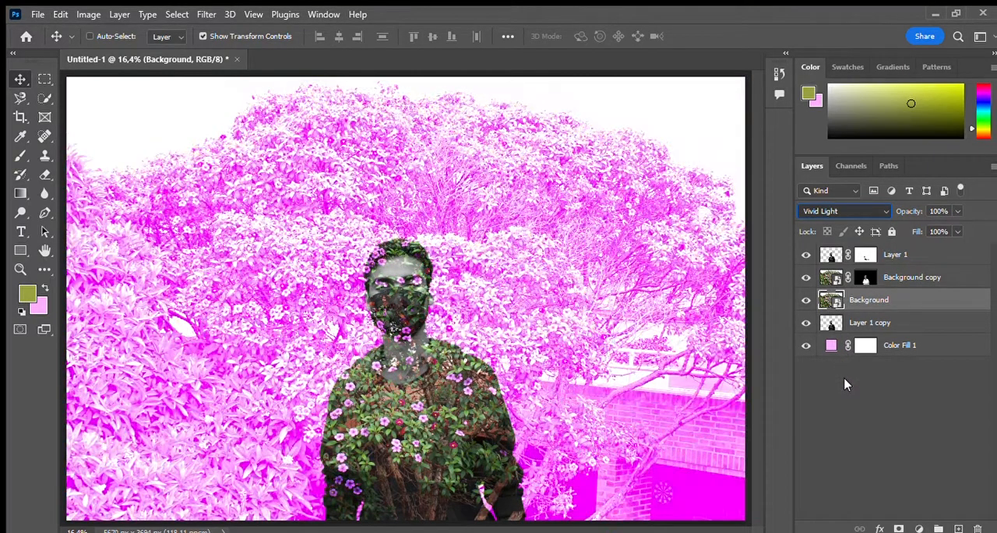
pyautogui.scroll(-4, 848, 396)
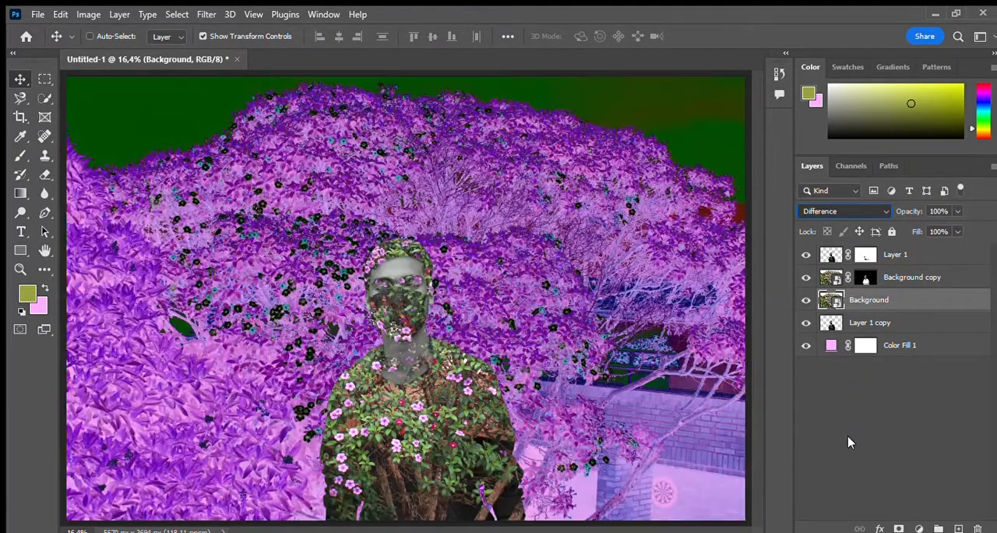
pyautogui.scroll(-1, 852, 458)
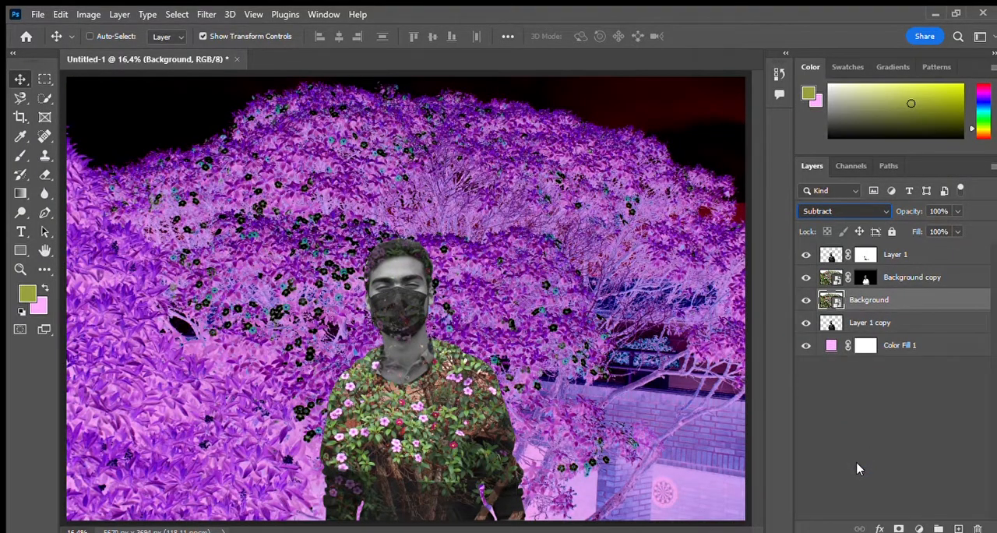
pyautogui.click(974, 466)
pyautogui.click(850, 211)
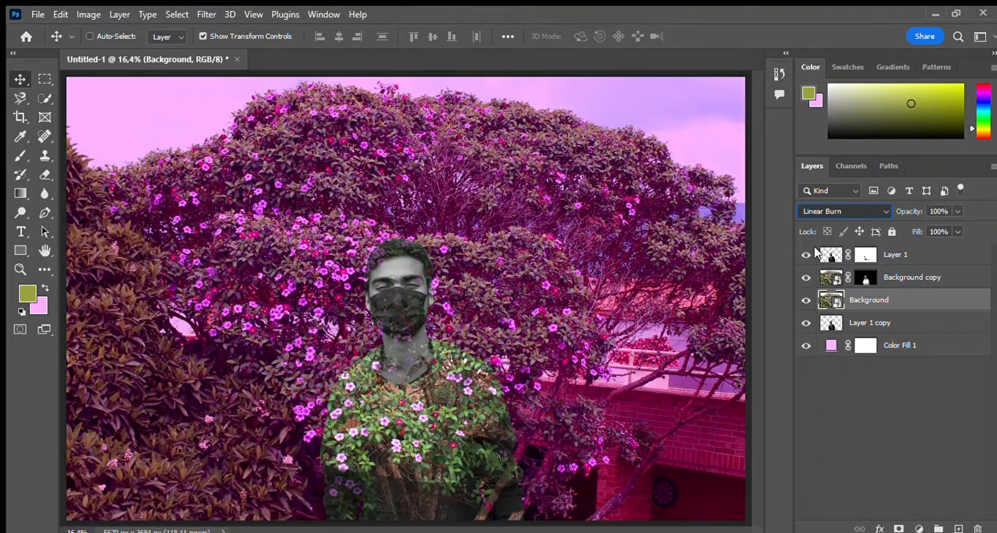
pyautogui.click(816, 253)
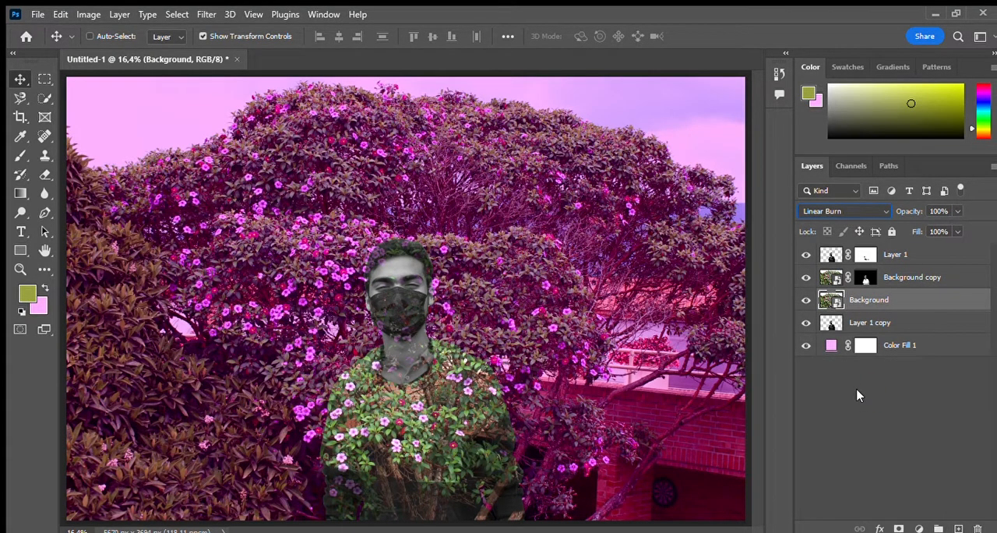
# Step: Add a black layer mask to the Background layer and ready the Brush tool with white as the foreground color
pyautogui.keyDown('alt'); pyautogui.click(900, 529); pyautogui.keyUp('alt')
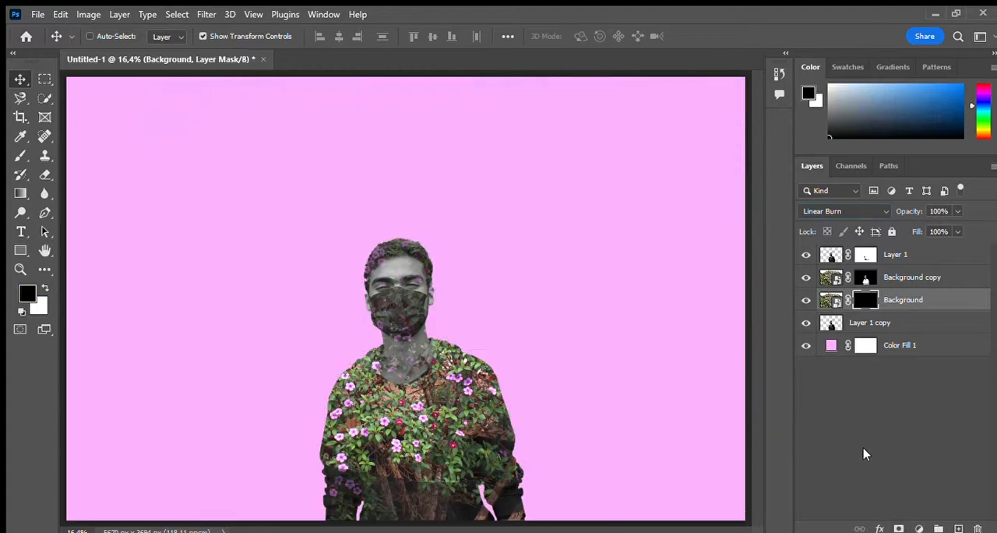
pyautogui.click(44, 288)
pyautogui.press('i')
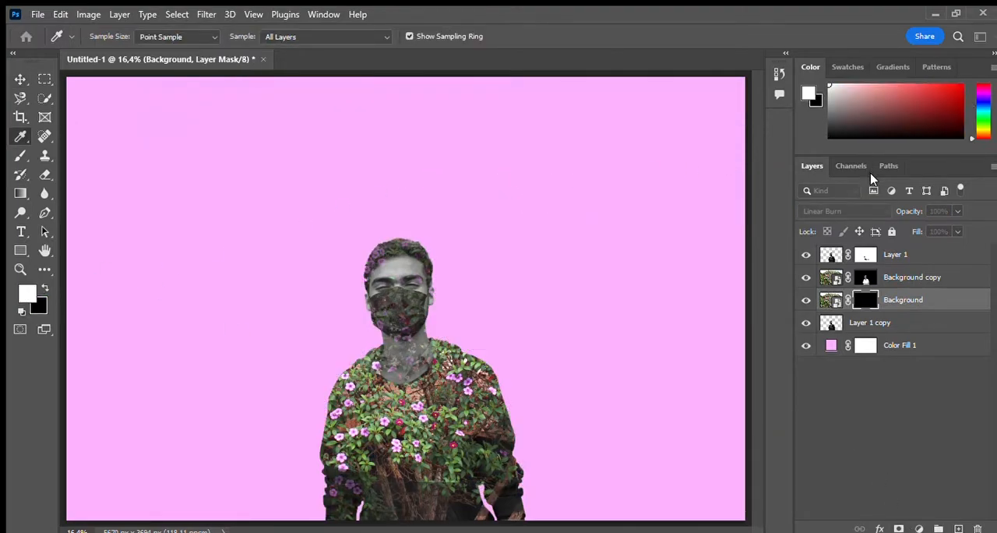
pyautogui.press('v')
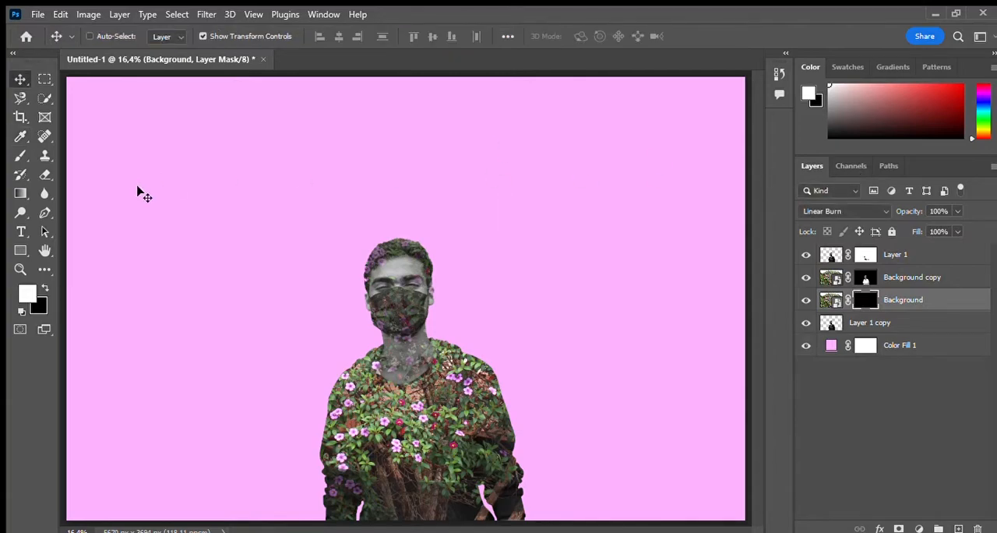
pyautogui.press('b')
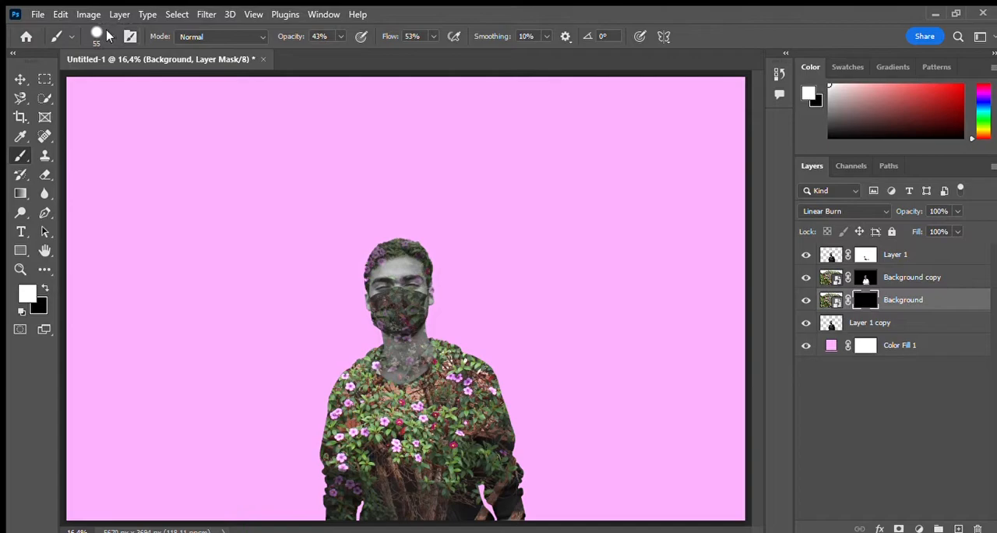
pyautogui.press(']')
pyautogui.press(']')
pyautogui.press(']')
pyautogui.press(']')
pyautogui.press(']')
pyautogui.moveTo(217, 189)
pyautogui.mouseDown()
pyautogui.moveTo(273, 203)
pyautogui.moveTo(167, 182)
pyautogui.moveTo(140, 155)
pyautogui.mouseUp()
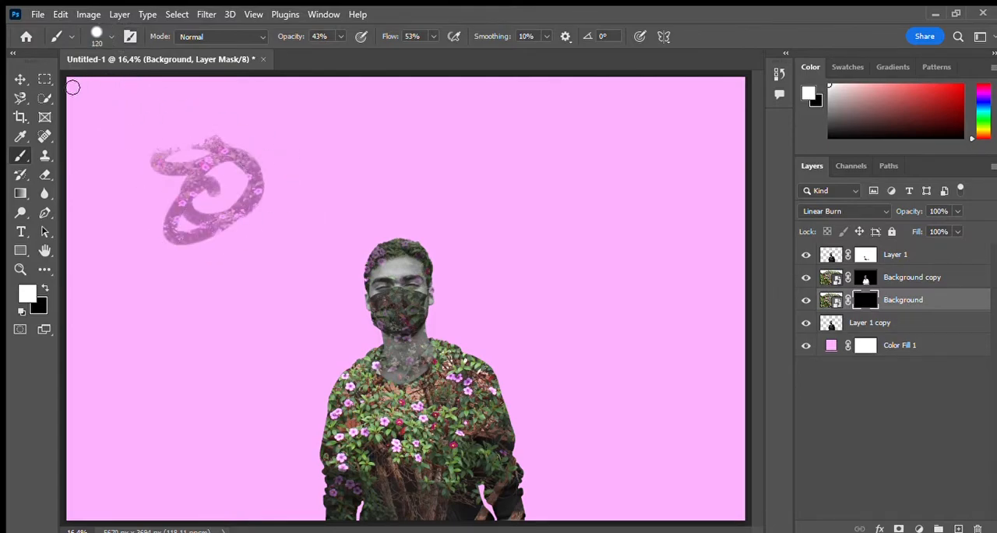
pyautogui.click(340, 35)
pyautogui.moveTo(342, 49); pyautogui.dragTo(368, 47)
pyautogui.click(339, 35)
pyautogui.click(112, 36)
pyautogui.moveTo(148, 162); pyautogui.dragTo(678, 162)
pyautogui.hotkey('ctrl', 'z')
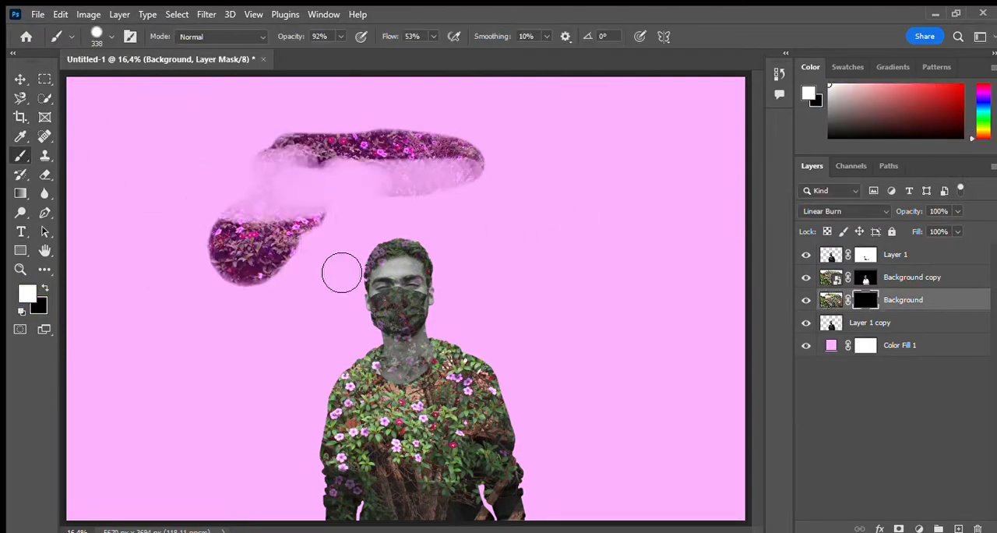
# Step: Paint the Background layer's mask with a very large brush at 100% opacity, revealing the tree behind and beside the man
pyautogui.moveTo(178, 498); pyautogui.dragTo(646, 506)
pyautogui.moveTo(203, 467)
pyautogui.mouseDown()
pyautogui.moveTo(496, 261)
pyautogui.moveTo(561, 468)
pyautogui.mouseUp()
pyautogui.press('x')
pyautogui.moveTo(234, 195)
pyautogui.mouseDown()
pyautogui.moveTo(647, 287)
pyautogui.moveTo(670, 468)
pyautogui.mouseUp()
pyautogui.click(404, 532)
pyautogui.press('[')
pyautogui.press('x')
pyautogui.moveTo(468, 425)
pyautogui.mouseDown()
pyautogui.moveTo(305, 501)
pyautogui.moveTo(140, 444)
pyautogui.mouseUp()
pyautogui.press('x')
pyautogui.moveTo(499, 124); pyautogui.dragTo(670, 436)
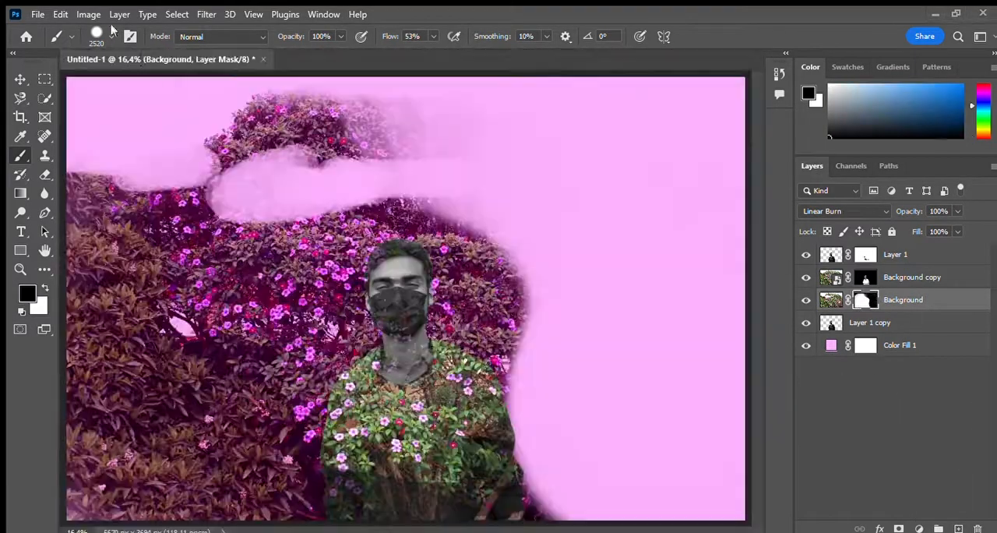
# Step: Reveal the rest of the tree on the mask and paint black across the upper part, leaving a plain pink sky
pyautogui.moveTo(390, 133); pyautogui.dragTo(148, 149)
pyautogui.press('x')
pyautogui.press('x')
pyautogui.moveTo(628, 335); pyautogui.dragTo(714, 501)
pyautogui.press('x')
pyautogui.moveTo(670, 468)
pyautogui.mouseDown()
pyautogui.moveTo(260, 230)
pyautogui.moveTo(624, 156)
pyautogui.mouseUp()
pyautogui.press('x')
pyautogui.moveTo(109, 117); pyautogui.dragTo(701, 121)
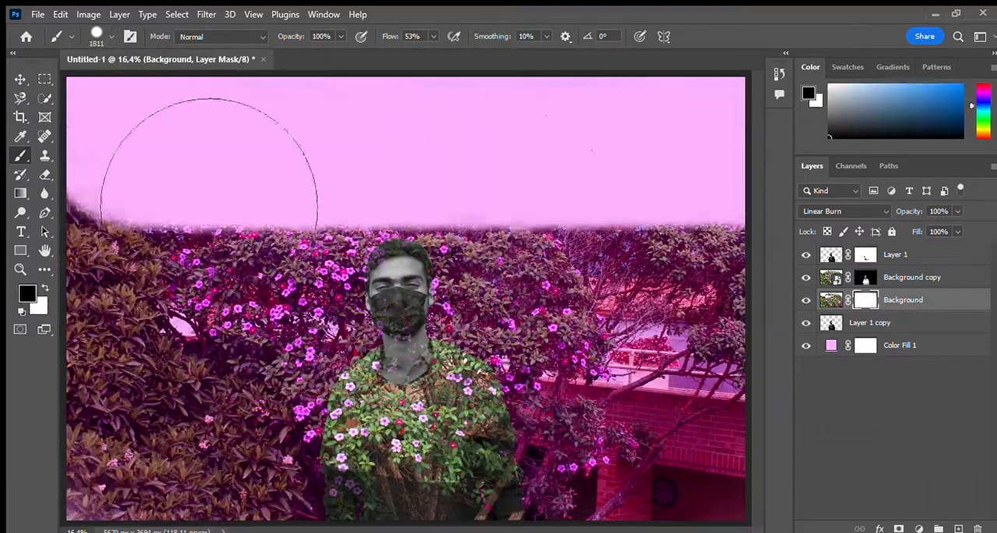
pyautogui.moveTo(343, 123); pyautogui.dragTo(101, 127)
pyautogui.press('x')
pyautogui.press('[')
pyautogui.press('x')
# Step: Crop the canvas to about 3987 by 3724 px around the man, trimming both sides of the tree
pyautogui.press('c')
pyautogui.moveTo(745, 299); pyautogui.dragTo(689, 312)
pyautogui.moveTo(116, 299)
pyautogui.mouseDown()
pyautogui.moveTo(164, 299)
pyautogui.moveTo(154, 299)
pyautogui.mouseUp()
pyautogui.moveTo(406, 520); pyautogui.dragTo(406, 483)
pyautogui.moveTo(406, 77); pyautogui.dragTo(406, 103)
pyautogui.moveTo(658, 300); pyautogui.dragTo(648, 299)
pyautogui.moveTo(405, 102); pyautogui.dragTo(406, 78)
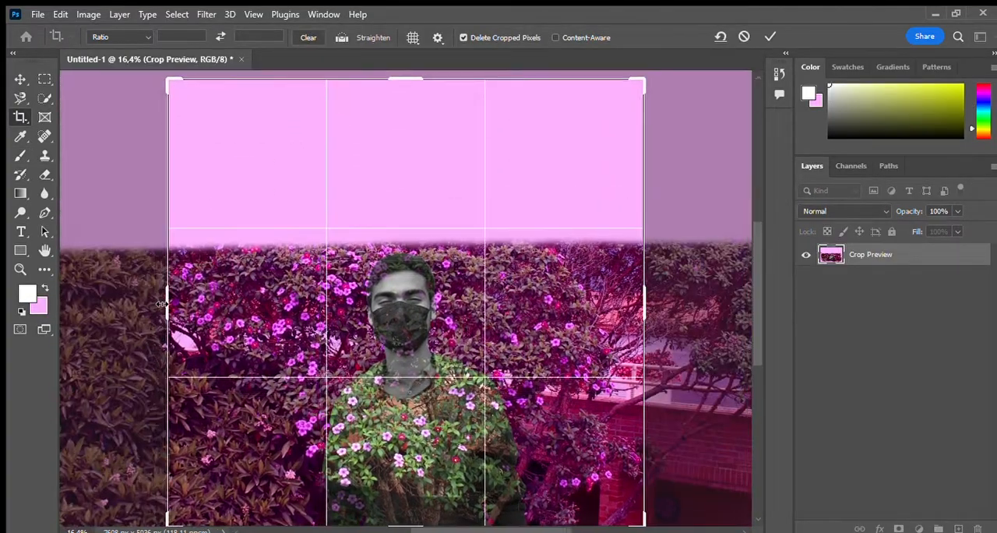
pyautogui.press('Return')
# Step: Touch up Layer 1's mask over the man with the Brush tool
pyautogui.press('z')
pyautogui.moveTo(357, 260); pyautogui.dragTo(390, 259)
pyautogui.press('b')
pyautogui.click(865, 258)
pyautogui.moveTo(389, 191); pyautogui.dragTo(390, 218)
# Step: Retouch the Background copy layer's mask over the sleeve, lower torso and neckline with a 111 px brush at 64% opacity
pyautogui.click(865, 287)
pyautogui.press('x')
pyautogui.scroll(-3, 328, 475)
pyautogui.moveTo(545, 335)
pyautogui.mouseDown()
pyautogui.moveTo(528, 459)
pyautogui.moveTo(434, 472)
pyautogui.mouseUp()
pyautogui.press('x')
pyautogui.press('x')
pyautogui.scroll(1, 392, 284)
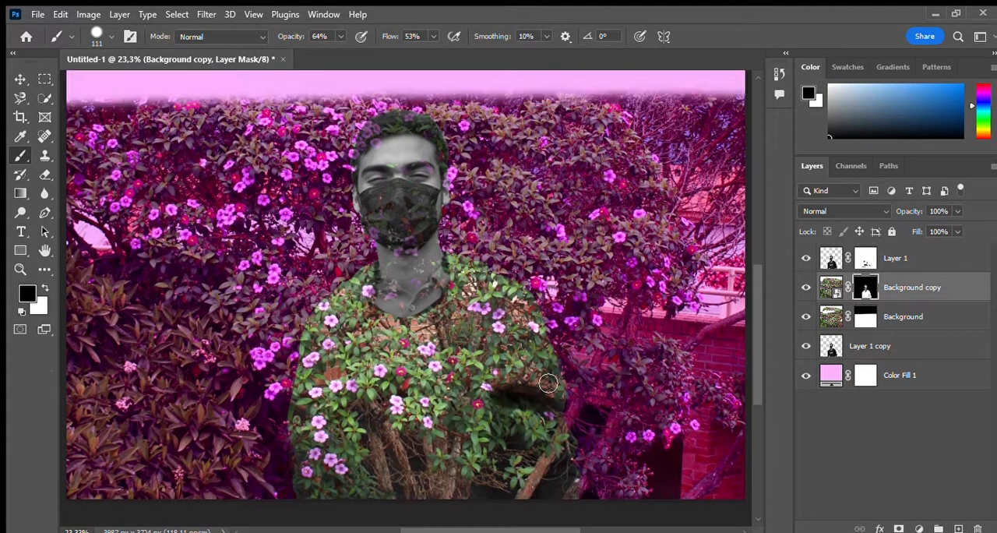
pyautogui.moveTo(392, 284); pyautogui.dragTo(442, 269)
# Step: Reveal the flowers over the man's face mask by painting white at 95% opacity on the Background copy layer's mask
pyautogui.scroll(1, 377, 235)
pyautogui.press('z')
pyautogui.moveTo(424, 204); pyautogui.dragTo(468, 204)
pyautogui.press('b')
pyautogui.moveTo(156, 327); pyautogui.dragTo(372, 476)
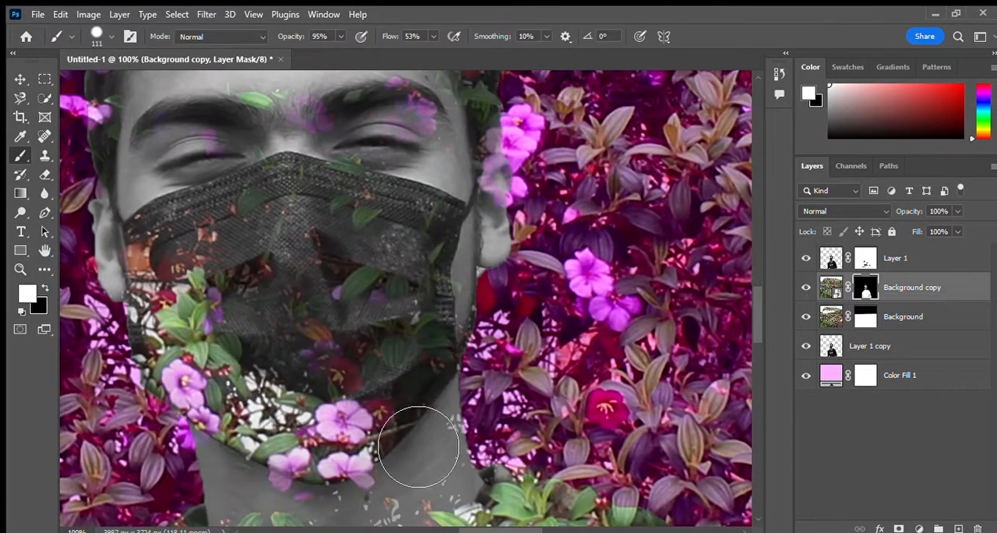
# Step: Retouch the Background copy layer's mask along the man's shoulder and sleeve with black at 51% opacity
pyautogui.press('z')
pyautogui.click(456, 35)
pyautogui.click(405, 391)
pyautogui.scroll(1, 406, 312)
pyautogui.press('b')
pyautogui.press('x')
pyautogui.click(340, 36)
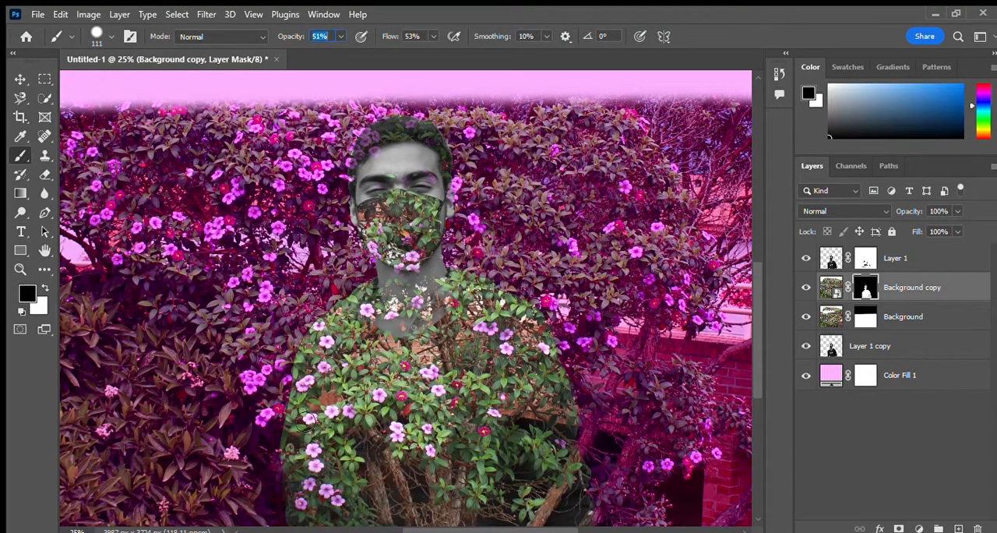
pyautogui.scroll(-2, 344, 389)
pyautogui.moveTo(297, 355); pyautogui.dragTo(337, 401)
pyautogui.moveTo(344, 432); pyautogui.dragTo(303, 391)
pyautogui.scroll(2, 343, 390)
pyautogui.press('x')
pyautogui.press('x')
# Step: Paint black on the Background copy layer's mask over the hair and forehead to hide the flowers there
pyautogui.press('z')
pyautogui.doubleClick(343, 195)
pyautogui.press('b')
pyautogui.press('x')
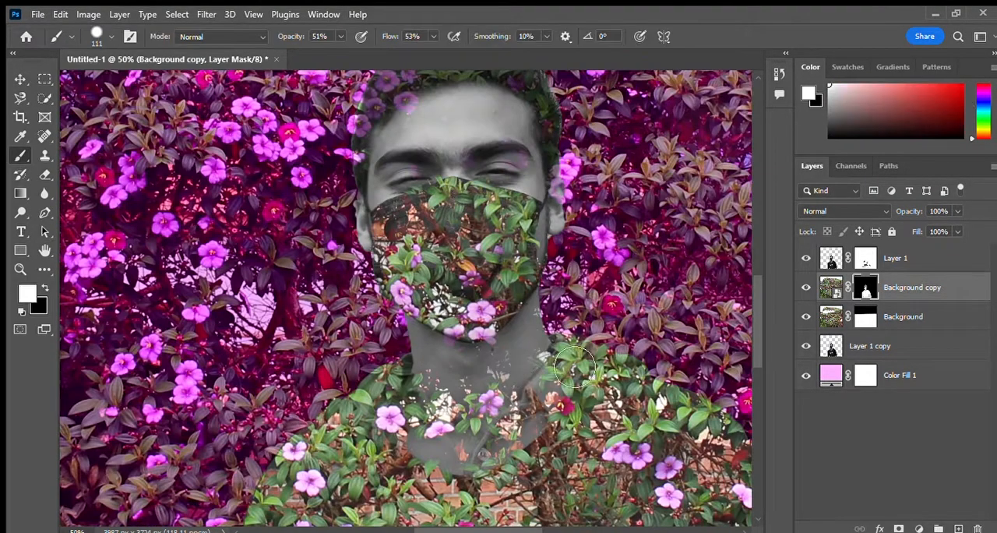
pyautogui.scroll(1, 274, 282)
pyautogui.press('x')
pyautogui.moveTo(376, 165); pyautogui.dragTo(533, 127)
# Step: Fade the flowers along the face mask's upper edge with a 50 px black brush at 23% opacity
pyautogui.press('x')
pyautogui.press('x')
pyautogui.press('x')
pyautogui.press('x')
pyautogui.press('1')
pyautogui.press('4')
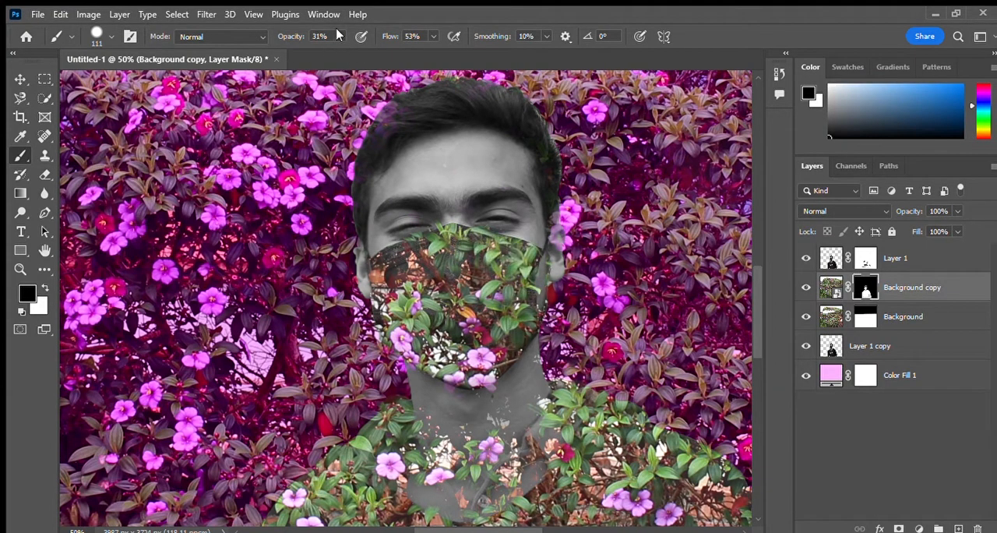
pyautogui.press('x')
pyautogui.press('x')
pyautogui.press('[')
pyautogui.press('[')
pyautogui.press('[')
pyautogui.press('[')
pyautogui.press('[')
pyautogui.press('[')
pyautogui.press('2')
pyautogui.press('3')
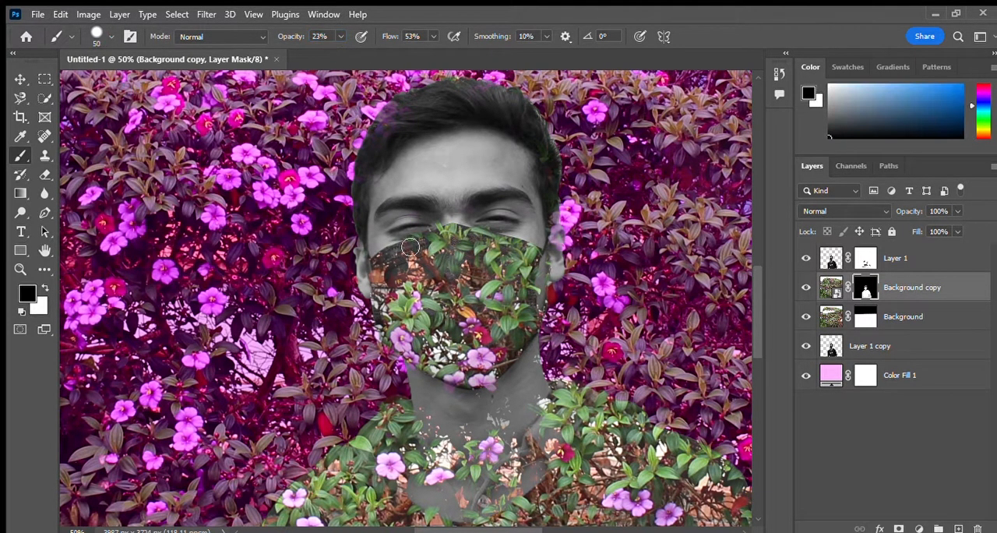
pyautogui.moveTo(466, 233); pyautogui.dragTo(528, 249)
pyautogui.moveTo(425, 242)
pyautogui.mouseDown()
pyautogui.moveTo(532, 294)
pyautogui.moveTo(436, 241)
pyautogui.moveTo(517, 253)
pyautogui.mouseUp()
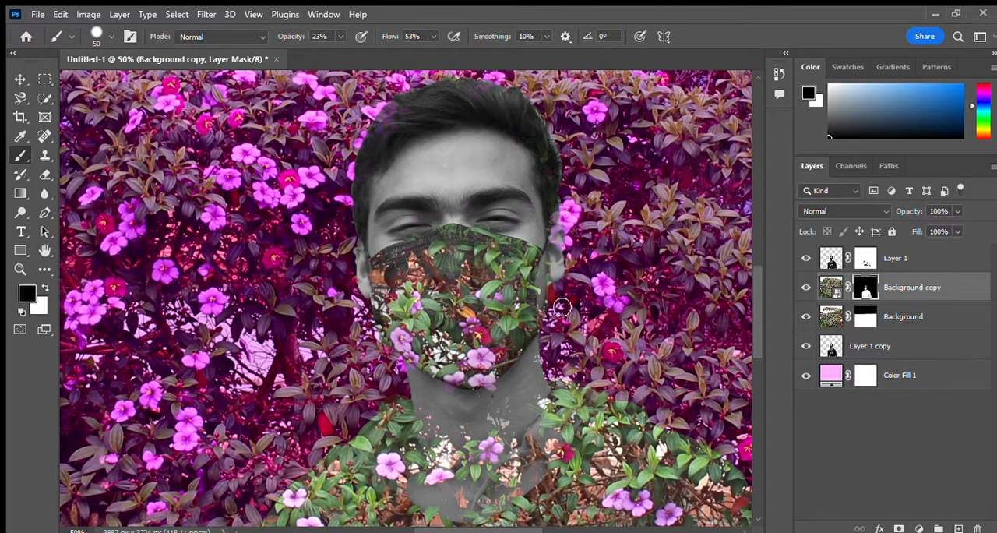
# Step: Set the brush to paint white at 67% opacity on the Background copy layer's mask
pyautogui.scroll(-1, 576, 302)
pyautogui.press('x')
pyautogui.press('6')
pyautogui.press('7')
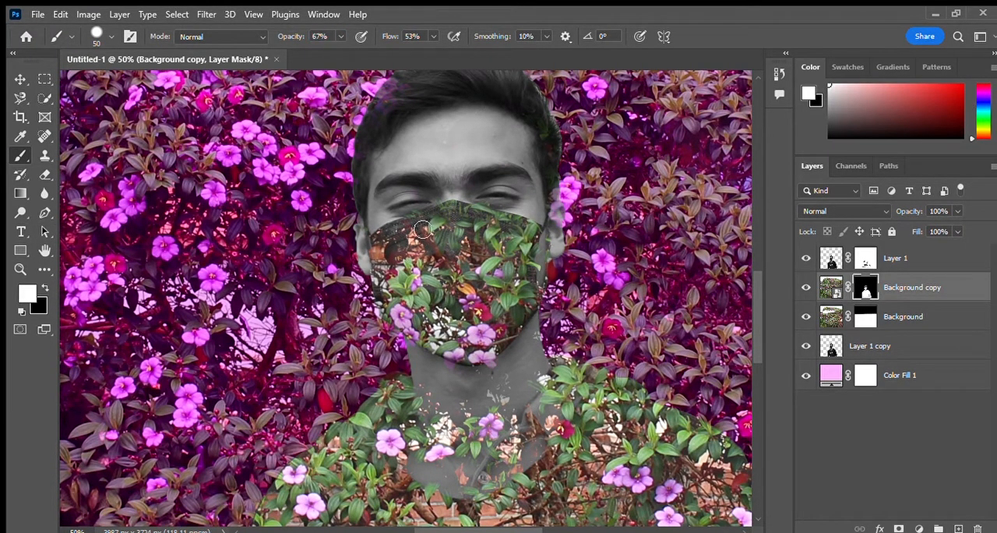
# Step: Examine the whole composition, checking the flower blend on the man against the pink backdrop
pyautogui.scroll(-1, 389, 242)
pyautogui.click(19, 269)
pyautogui.click(518, 339)
pyautogui.click(522, 342)
pyautogui.click(522, 341)
pyautogui.click(95, 36)
pyautogui.click(425, 340)
pyautogui.click(425, 341)
pyautogui.click(426, 340)
pyautogui.keyDown('alt'); pyautogui.click(425, 340); pyautogui.keyUp('alt')
pyautogui.press('v')
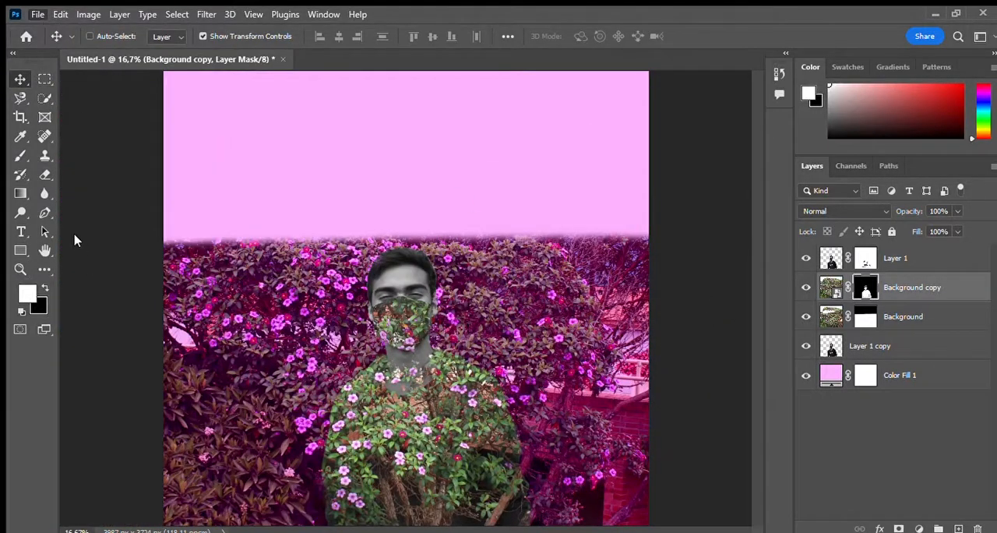